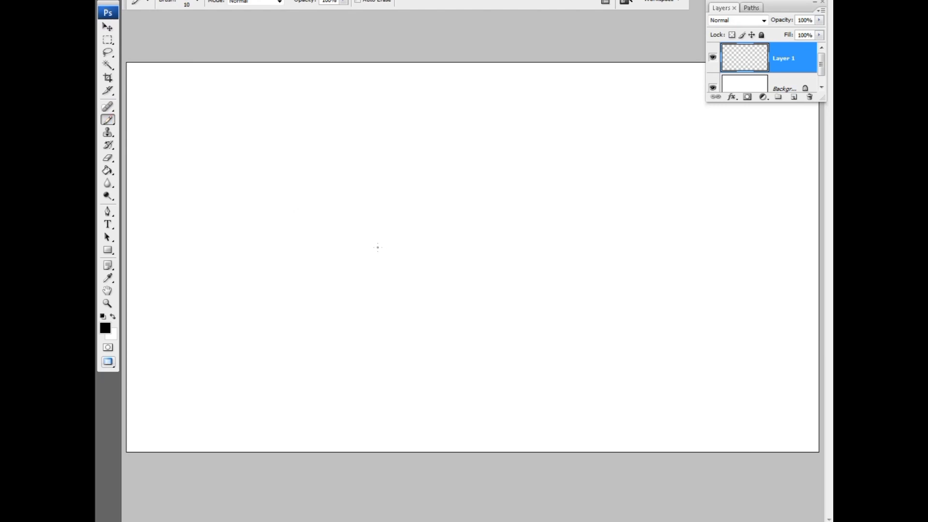
# - Nudge the Pencil brush size up and back down to 25 px
pyautogui.press(']')
pyautogui.press(']')
pyautogui.press('[')
# - Sketch the lower face outline, brow into nose, left eyebrow and pupil, mouth and chin
pyautogui.moveTo(337, 149); pyautogui.dragTo(371, 166)
pyautogui.moveTo(420, 143); pyautogui.dragTo(373, 166)
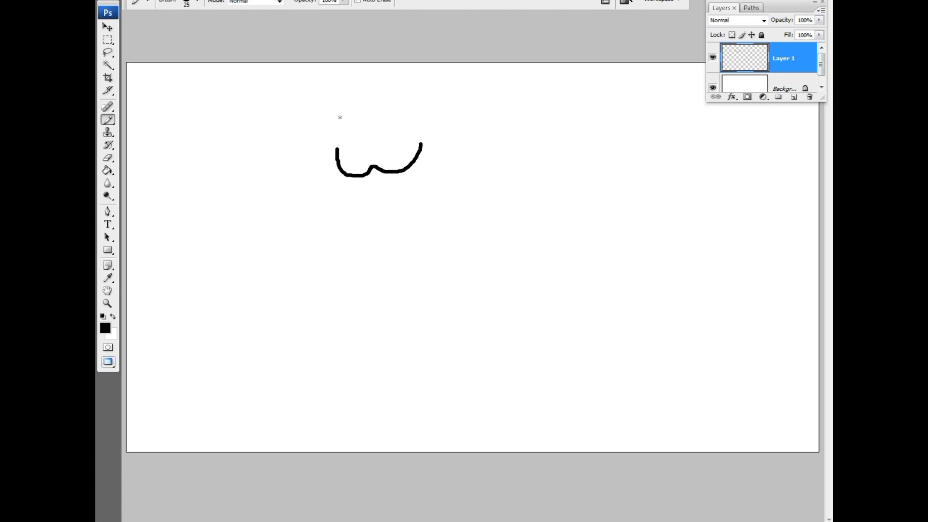
pyautogui.moveTo(338, 116)
pyautogui.mouseDown()
pyautogui.moveTo(371, 149)
pyautogui.moveTo(391, 115)
pyautogui.moveTo(412, 115)
pyautogui.moveTo(406, 141)
pyautogui.moveTo(414, 134)
pyautogui.mouseUp()
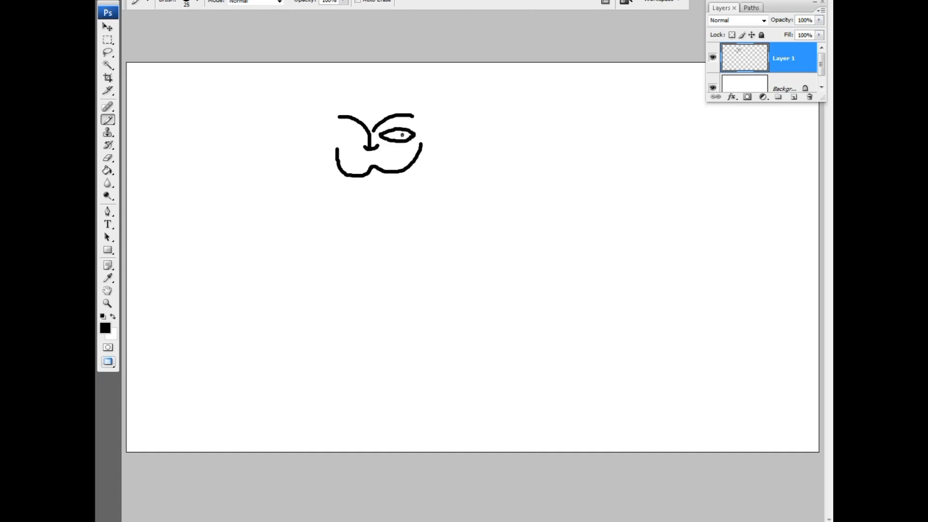
pyautogui.moveTo(359, 135)
pyautogui.mouseDown()
pyautogui.moveTo(332, 139)
pyautogui.moveTo(347, 148)
pyautogui.moveTo(362, 137)
pyautogui.mouseUp()
pyautogui.click(349, 139)
pyautogui.moveTo(371, 157)
pyautogui.mouseDown()
pyautogui.moveTo(382, 155)
pyautogui.moveTo(361, 158)
pyautogui.moveTo(378, 161)
pyautogui.moveTo(370, 162)
pyautogui.mouseUp()
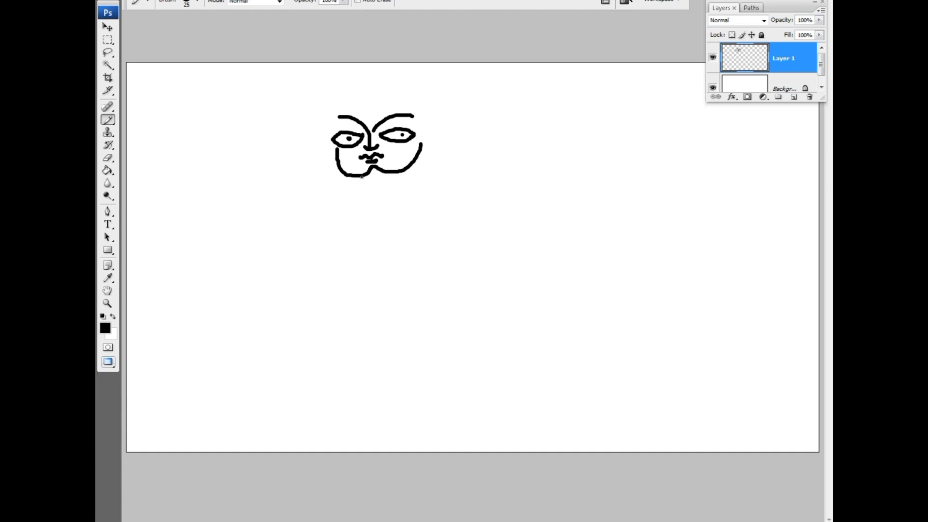
pyautogui.moveTo(350, 178); pyautogui.dragTo(377, 180)
# - Outline the left, top and right of the head and add the hairline
pyautogui.moveTo(373, 95)
pyautogui.mouseDown()
pyautogui.moveTo(337, 118)
pyautogui.moveTo(324, 143)
pyautogui.moveTo(336, 159)
pyautogui.mouseUp()
pyautogui.moveTo(381, 95)
pyautogui.mouseDown()
pyautogui.moveTo(418, 114)
pyautogui.moveTo(420, 141)
pyautogui.moveTo(424, 132)
pyautogui.moveTo(432, 140)
pyautogui.moveTo(424, 147)
pyautogui.mouseUp()
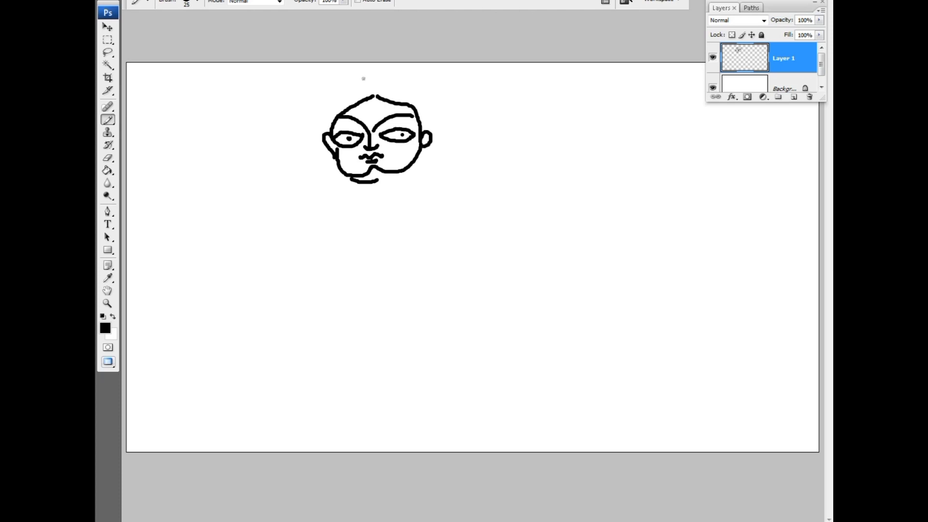
pyautogui.moveTo(375, 92)
pyautogui.mouseDown()
pyautogui.moveTo(340, 96)
pyautogui.moveTo(329, 129)
pyautogui.moveTo(382, 88)
pyautogui.moveTo(417, 96)
pyautogui.moveTo(425, 134)
pyautogui.mouseUp()
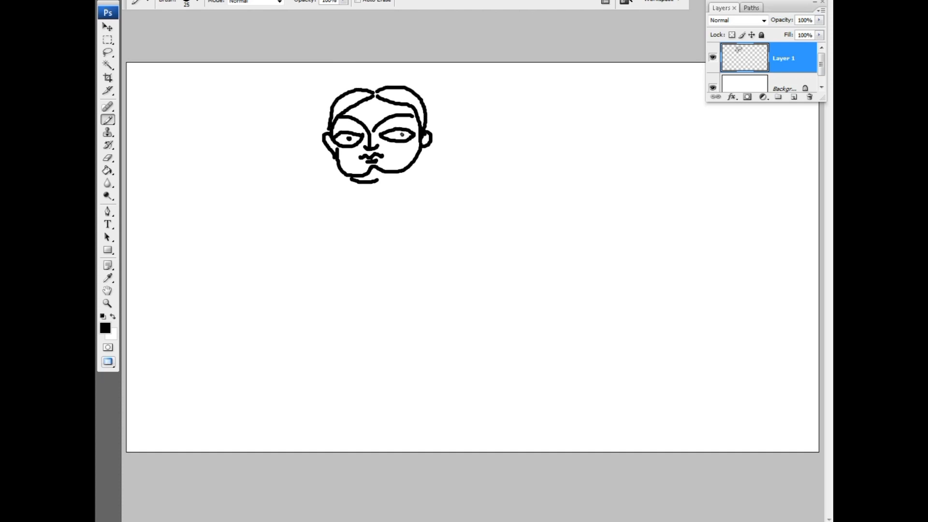
# - Add the right pupil, a topknot and the neck lines below the chin
pyautogui.click(402, 135)
pyautogui.moveTo(373, 86)
pyautogui.mouseDown()
pyautogui.moveTo(379, 92)
pyautogui.moveTo(372, 80)
pyautogui.mouseUp()
pyautogui.moveTo(356, 183); pyautogui.dragTo(356, 200)
pyautogui.moveTo(400, 173)
pyautogui.mouseDown()
pyautogui.moveTo(400, 196)
pyautogui.moveTo(355, 203)
pyautogui.moveTo(397, 211)
pyautogui.moveTo(410, 205)
pyautogui.moveTo(409, 193)
pyautogui.mouseUp()
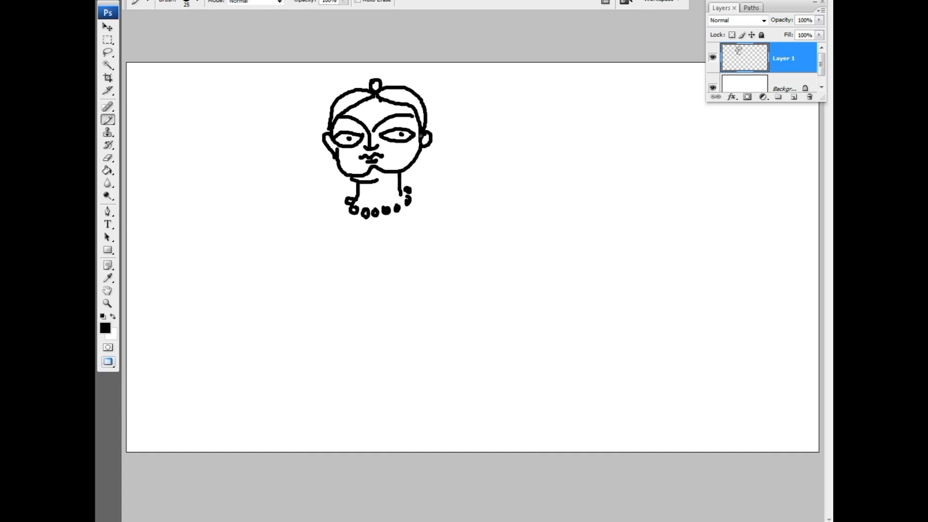
# - Draw large hoop ornaments on both sides of the head, ringed with bead dots
pyautogui.moveTo(427, 130)
pyautogui.mouseDown()
pyautogui.moveTo(453, 160)
pyautogui.moveTo(438, 193)
pyautogui.moveTo(419, 198)
pyautogui.moveTo(434, 121)
pyautogui.moveTo(457, 134)
pyautogui.moveTo(465, 170)
pyautogui.moveTo(448, 193)
pyautogui.moveTo(421, 198)
pyautogui.mouseUp()
pyautogui.moveTo(323, 136)
pyautogui.mouseDown()
pyautogui.moveTo(303, 164)
pyautogui.moveTo(340, 199)
pyautogui.mouseUp()
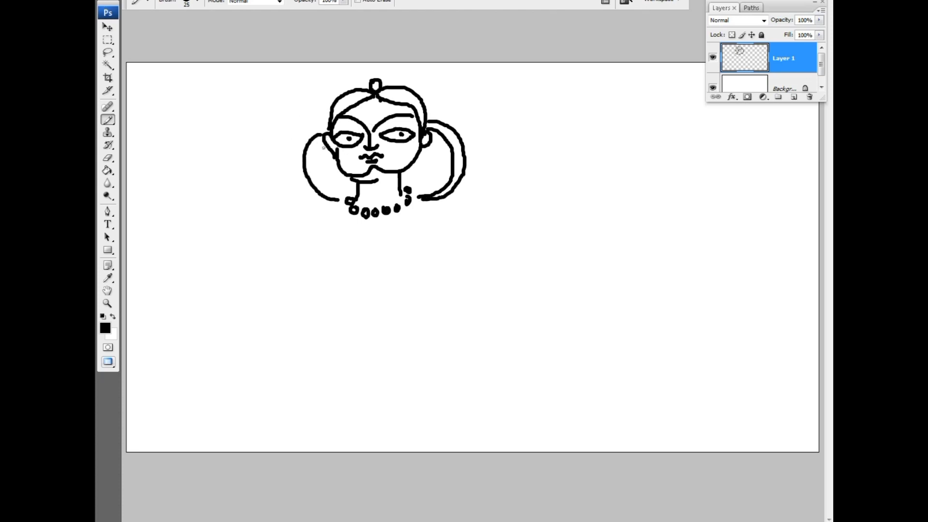
pyautogui.moveTo(323, 138)
pyautogui.mouseDown()
pyautogui.moveTo(312, 167)
pyautogui.moveTo(346, 200)
pyautogui.mouseUp()
pyautogui.click(318, 205)
pyautogui.click(294, 179)
pyautogui.click(295, 147)
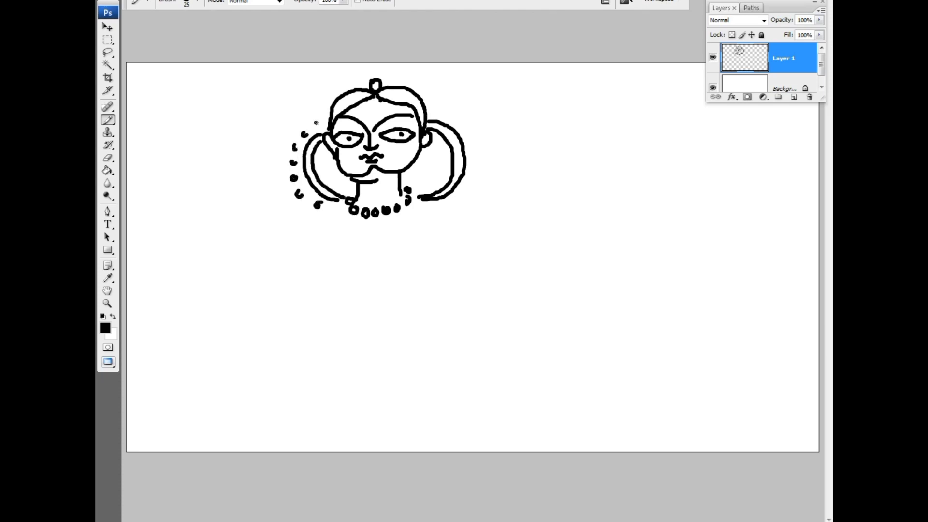
pyautogui.click(441, 112)
pyautogui.click(465, 129)
pyautogui.click(474, 144)
pyautogui.click(471, 174)
pyautogui.click(458, 199)
pyautogui.moveTo(333, 153)
pyautogui.mouseDown()
pyautogui.moveTo(326, 164)
pyautogui.moveTo(337, 167)
pyautogui.mouseUp()
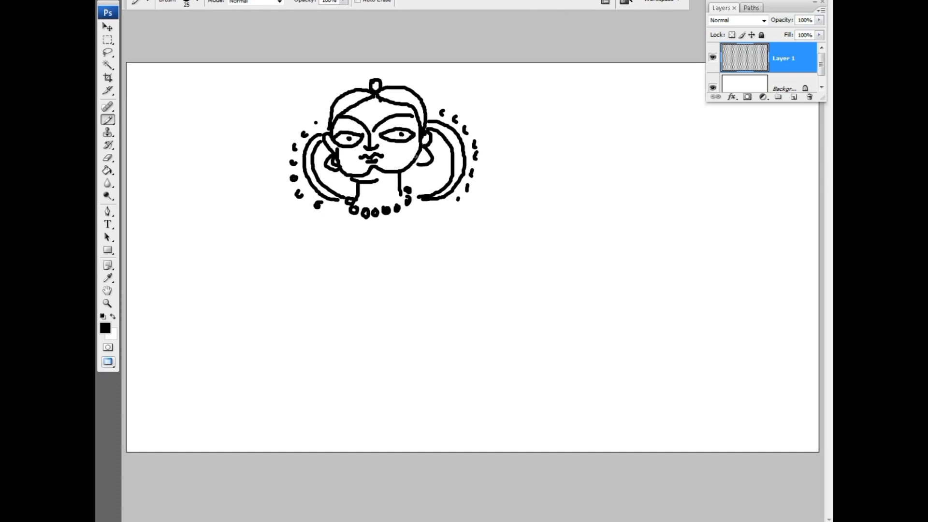
# - Add earrings, shade the dark hair and start the left shoulder curve
pyautogui.moveTo(426, 146); pyautogui.dragTo(419, 155)
pyautogui.moveTo(341, 106)
pyautogui.mouseDown()
pyautogui.moveTo(361, 92)
pyautogui.moveTo(344, 100)
pyautogui.mouseUp()
pyautogui.moveTo(337, 103)
pyautogui.mouseDown()
pyautogui.moveTo(359, 91)
pyautogui.moveTo(331, 121)
pyautogui.moveTo(370, 93)
pyautogui.moveTo(357, 97)
pyautogui.moveTo(408, 94)
pyautogui.moveTo(425, 112)
pyautogui.mouseUp()
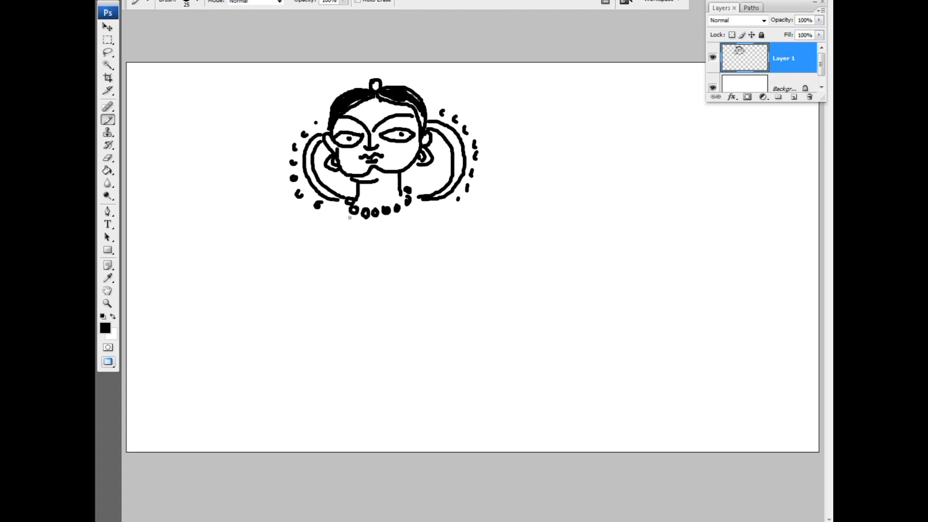
pyautogui.moveTo(350, 218)
pyautogui.mouseDown()
pyautogui.moveTo(288, 239)
pyautogui.moveTo(288, 334)
pyautogui.moveTo(274, 358)
pyautogui.moveTo(289, 365)
pyautogui.moveTo(355, 335)
pyautogui.moveTo(389, 288)
pyautogui.mouseUp()
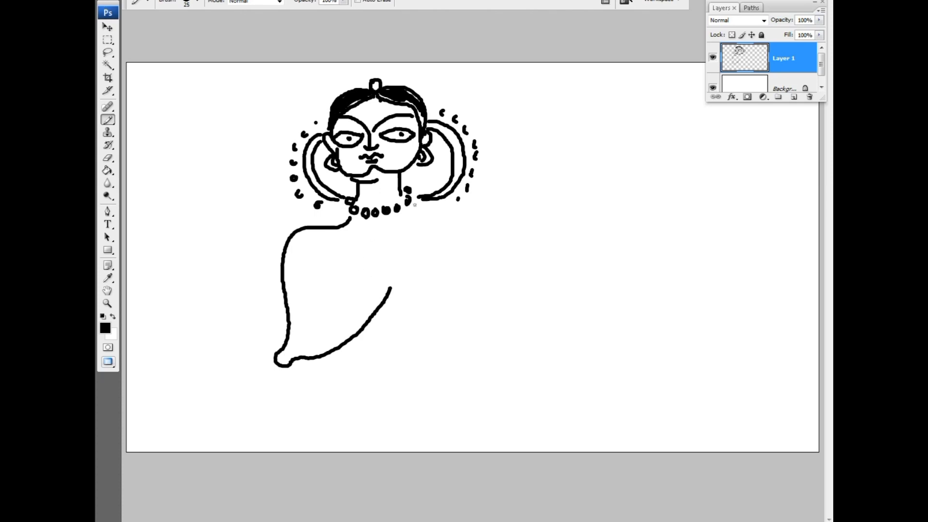
# - Draw the drape line, arm, raised hand with fingers, and a bangle on the lower arm
pyautogui.moveTo(415, 205)
pyautogui.mouseDown()
pyautogui.moveTo(384, 244)
pyautogui.moveTo(341, 263)
pyautogui.moveTo(325, 285)
pyautogui.moveTo(333, 337)
pyautogui.mouseUp()
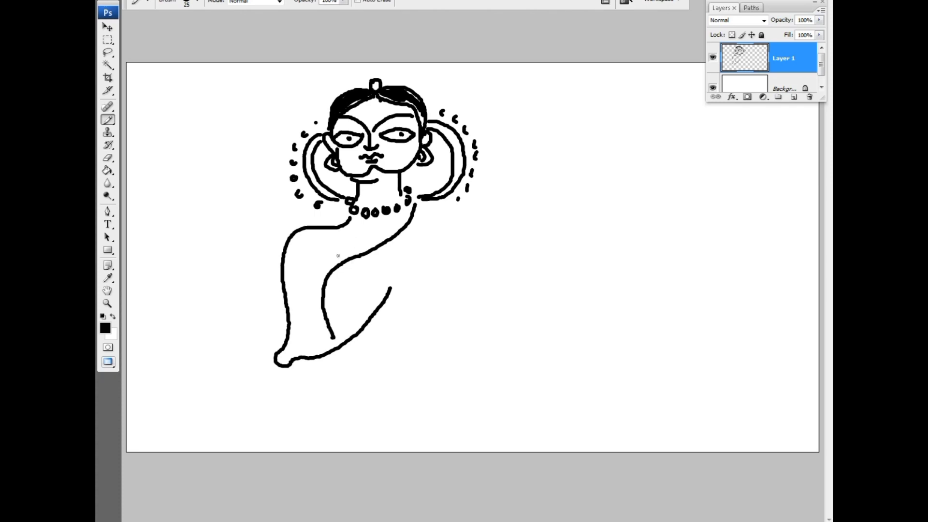
pyautogui.moveTo(317, 252); pyautogui.dragTo(328, 277)
pyautogui.moveTo(330, 327)
pyautogui.mouseDown()
pyautogui.moveTo(379, 275)
pyautogui.moveTo(316, 334)
pyautogui.mouseUp()
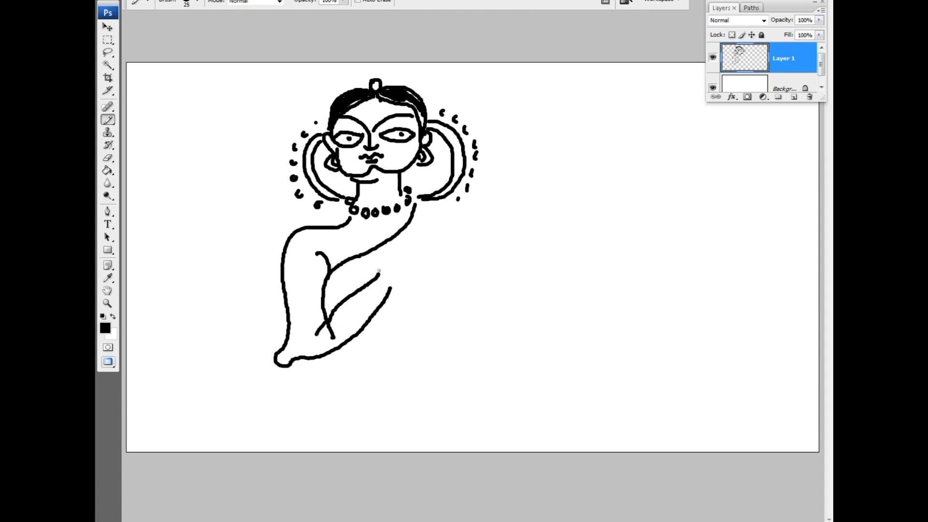
pyautogui.moveTo(377, 283)
pyautogui.mouseDown()
pyautogui.moveTo(362, 242)
pyautogui.moveTo(372, 227)
pyautogui.moveTo(394, 280)
pyautogui.moveTo(370, 297)
pyautogui.moveTo(382, 302)
pyautogui.moveTo(370, 278)
pyautogui.moveTo(358, 285)
pyautogui.mouseUp()
pyautogui.click(362, 277)
pyautogui.moveTo(360, 290)
pyautogui.mouseDown()
pyautogui.moveTo(372, 308)
pyautogui.moveTo(387, 307)
pyautogui.mouseUp()
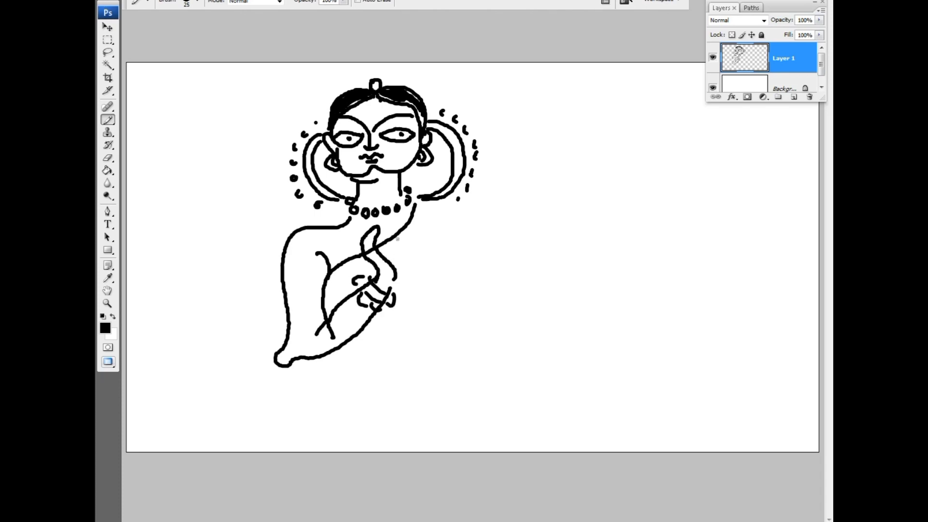
pyautogui.moveTo(386, 241); pyautogui.dragTo(394, 253)
pyautogui.moveTo(289, 310); pyautogui.dragTo(325, 305)
# - Outline the right shoulder and arm and run parallel sari border lines to the canvas bottom
pyautogui.moveTo(394, 268); pyautogui.dragTo(424, 238)
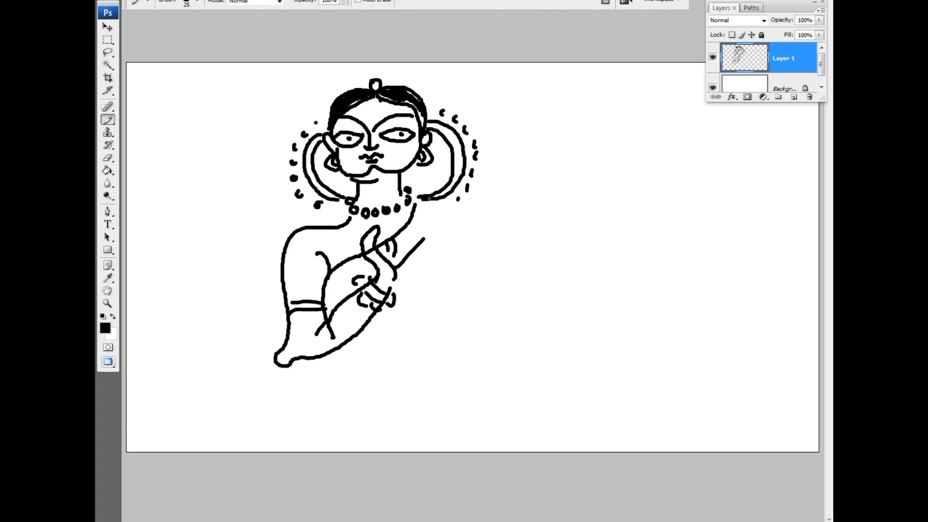
pyautogui.moveTo(418, 199)
pyautogui.mouseDown()
pyautogui.moveTo(503, 276)
pyautogui.moveTo(490, 354)
pyautogui.mouseUp()
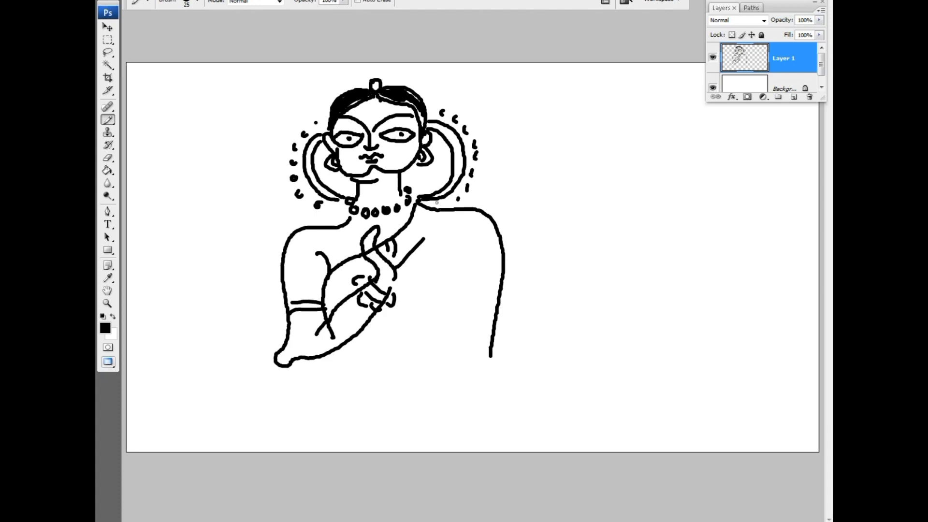
pyautogui.moveTo(437, 205); pyautogui.dragTo(426, 425)
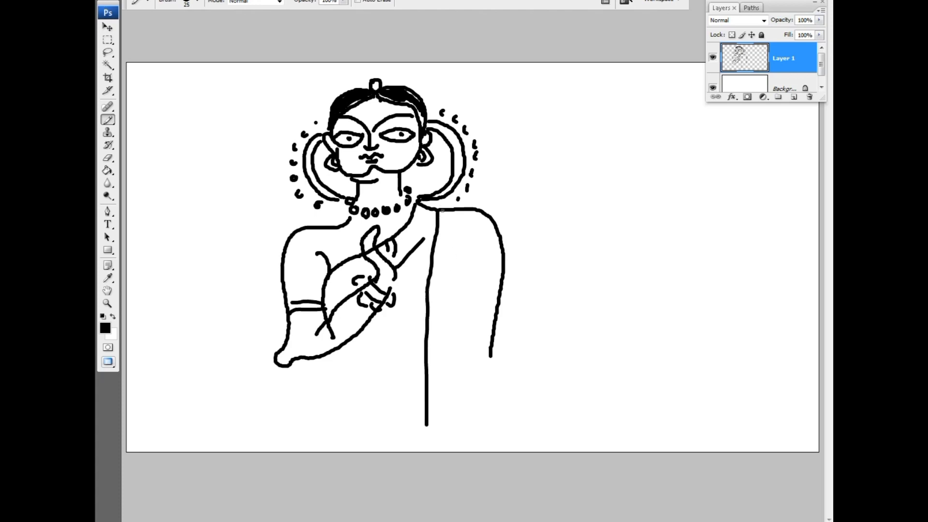
pyautogui.moveTo(441, 210); pyautogui.dragTo(429, 368)
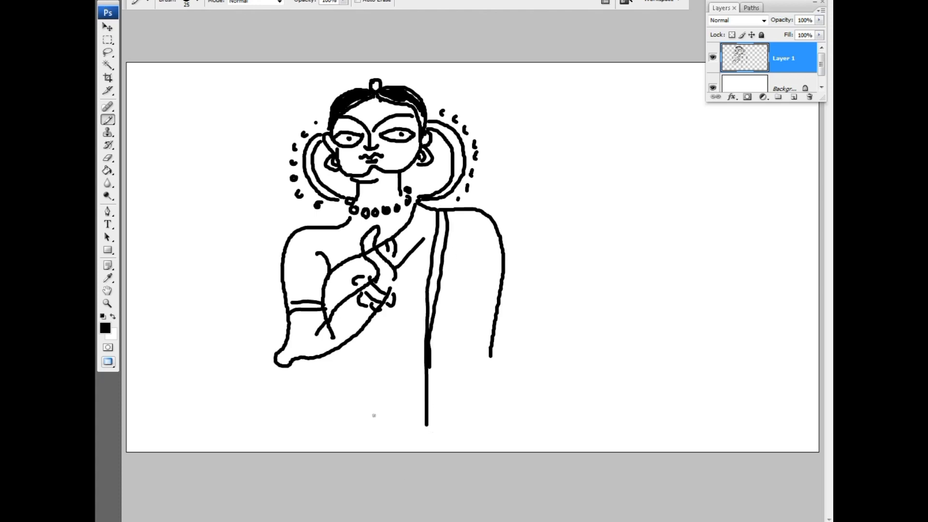
pyautogui.moveTo(435, 304)
pyautogui.mouseDown()
pyautogui.moveTo(435, 452)
pyautogui.moveTo(425, 459)
pyautogui.mouseUp()
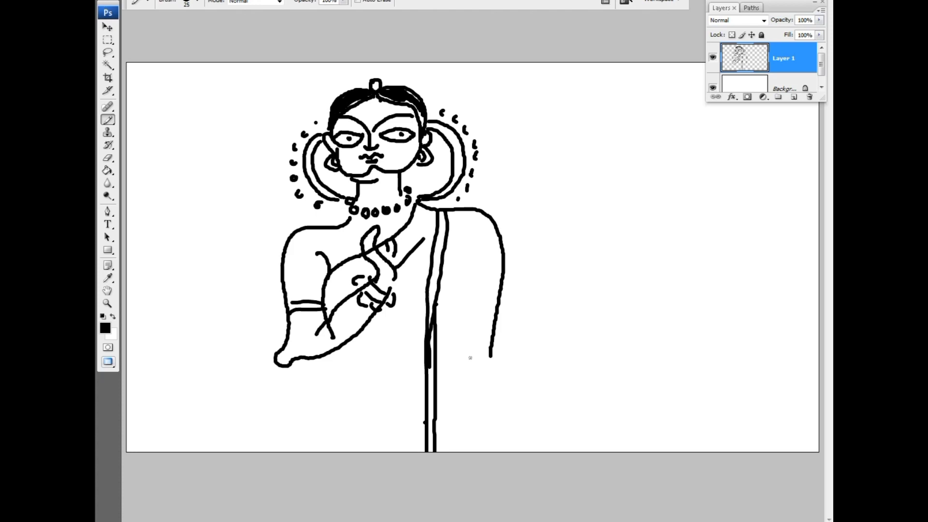
pyautogui.moveTo(470, 358)
pyautogui.mouseDown()
pyautogui.moveTo(472, 349)
pyautogui.moveTo(438, 341)
pyautogui.moveTo(377, 369)
pyautogui.moveTo(395, 389)
pyautogui.moveTo(480, 382)
pyautogui.moveTo(493, 373)
pyautogui.moveTo(489, 350)
pyautogui.mouseUp()
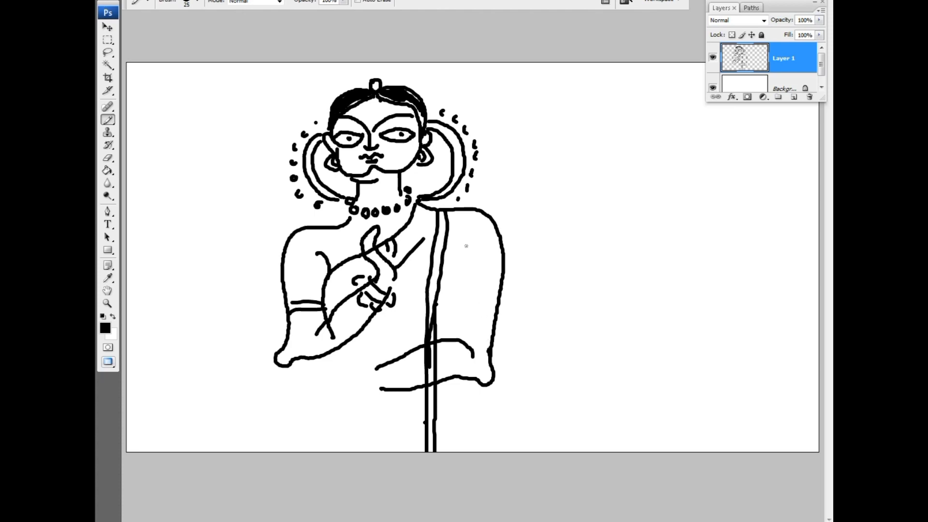
# - Draw the right sleeve bands, a hand holding stalks at the waist, and shoulder lines
pyautogui.moveTo(468, 244)
pyautogui.mouseDown()
pyautogui.moveTo(451, 332)
pyautogui.moveTo(496, 315)
pyautogui.mouseUp()
pyautogui.moveTo(461, 292); pyautogui.dragTo(497, 304)
pyautogui.moveTo(381, 357); pyautogui.dragTo(396, 402)
pyautogui.moveTo(390, 353); pyautogui.dragTo(402, 398)
pyautogui.moveTo(390, 355)
pyautogui.mouseDown()
pyautogui.moveTo(409, 388)
pyautogui.moveTo(406, 402)
pyautogui.mouseUp()
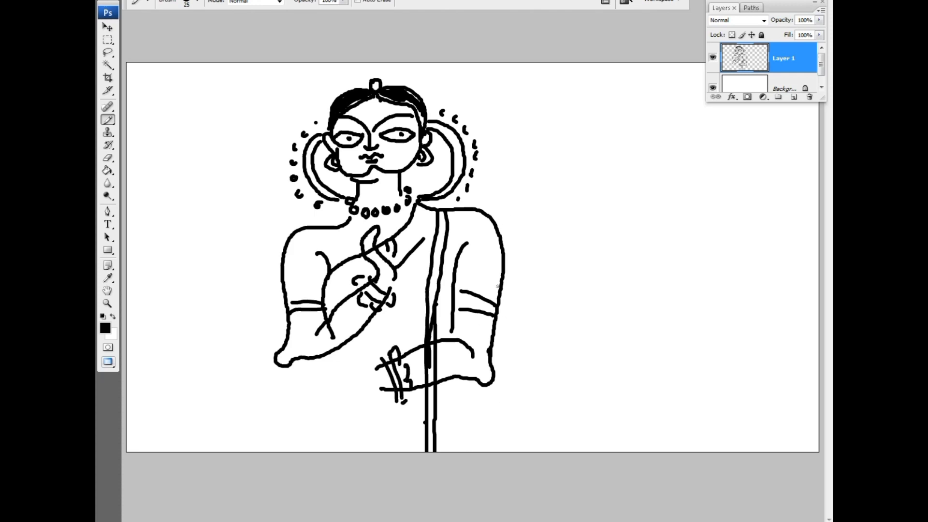
pyautogui.moveTo(458, 198)
pyautogui.mouseDown()
pyautogui.moveTo(506, 251)
pyautogui.moveTo(499, 235)
pyautogui.moveTo(519, 477)
pyautogui.mouseUp()
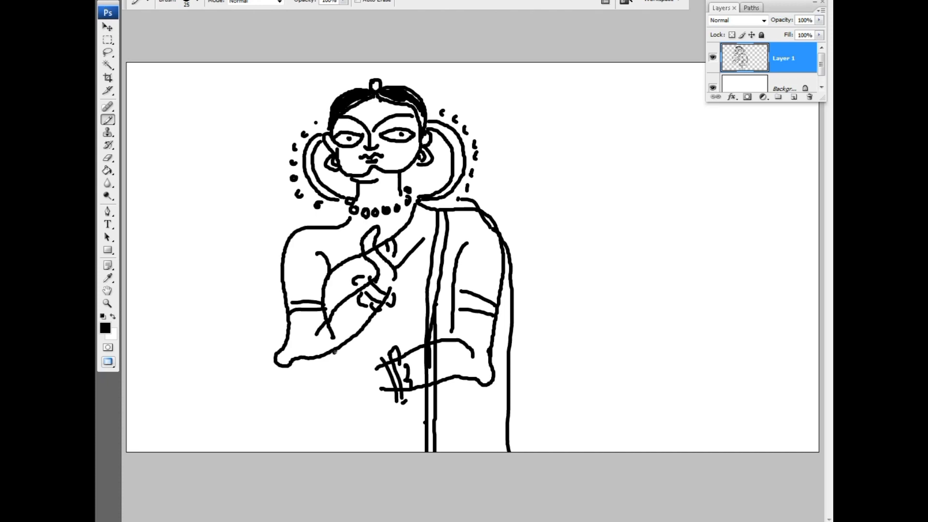
pyautogui.moveTo(334, 352); pyautogui.dragTo(347, 397)
# - Draw a wide flared base with a long horizontal rim and two slanted sides
pyautogui.moveTo(295, 390); pyautogui.dragTo(552, 403)
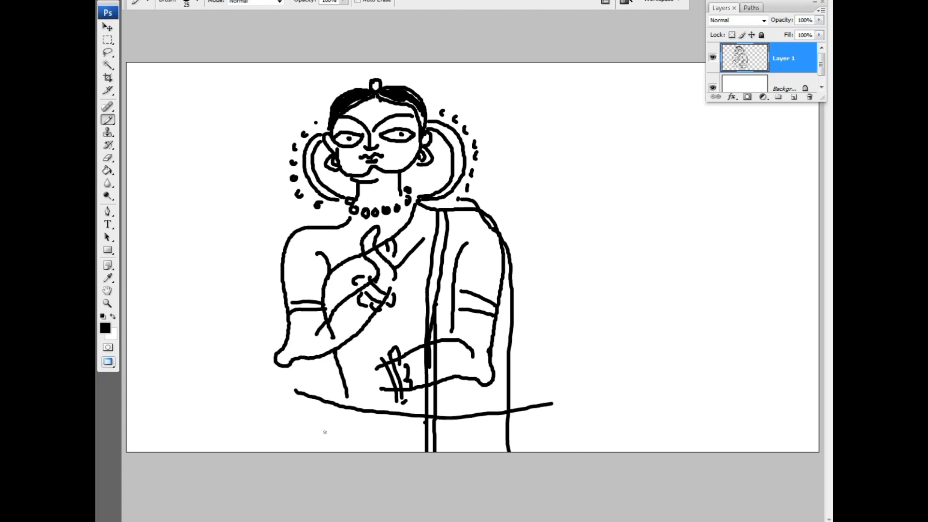
pyautogui.moveTo(295, 393); pyautogui.dragTo(327, 459)
pyautogui.moveTo(551, 404); pyautogui.dragTo(518, 458)
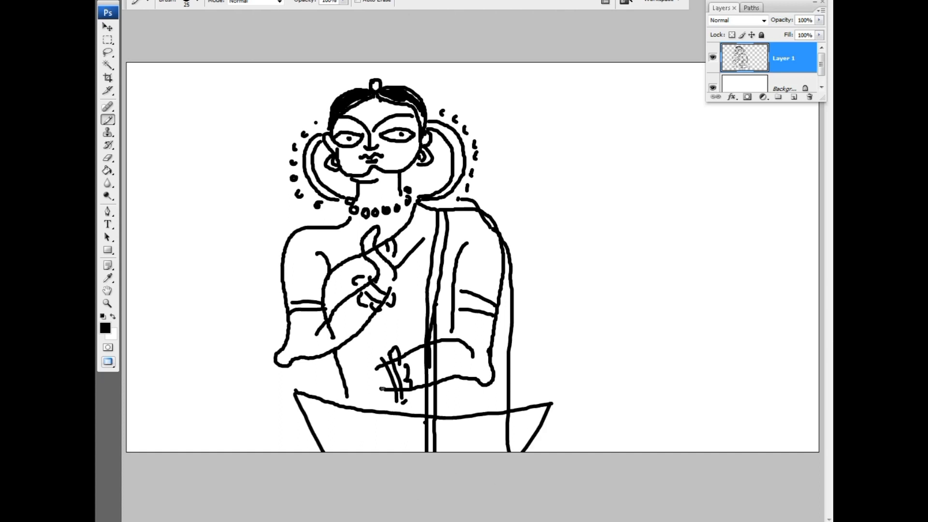
pyautogui.moveTo(382, 388); pyautogui.dragTo(381, 406)
pyautogui.moveTo(369, 368); pyautogui.dragTo(369, 410)
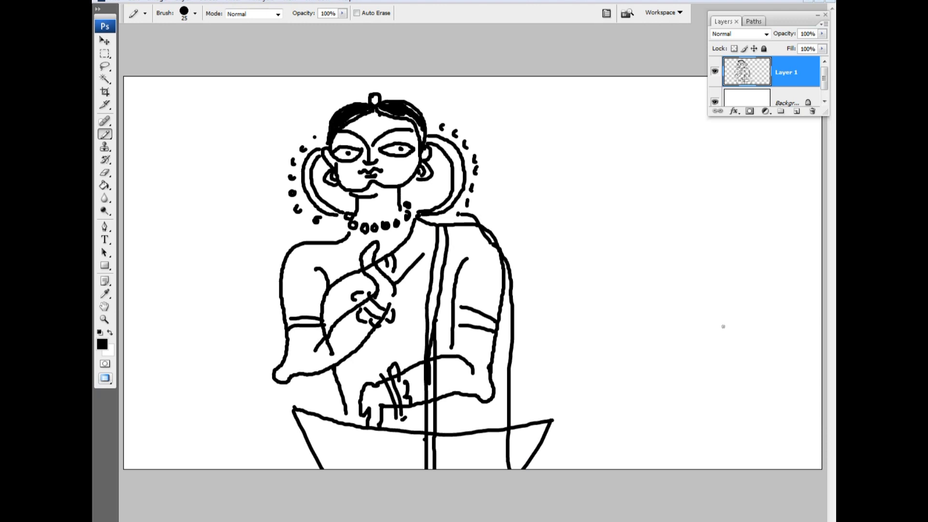
# - With the Brush tool, begin the second figure's face on the right with a dotted hoop
pyautogui.press('m')
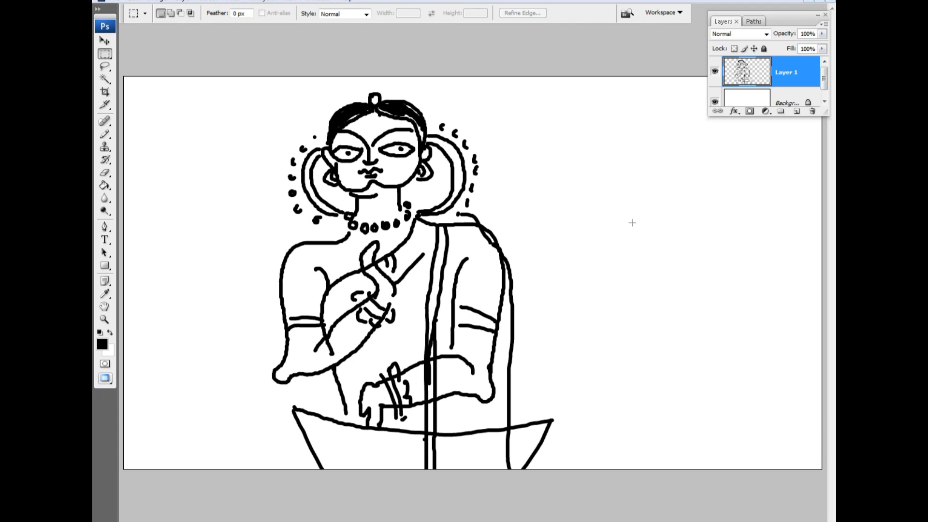
pyautogui.press('b')
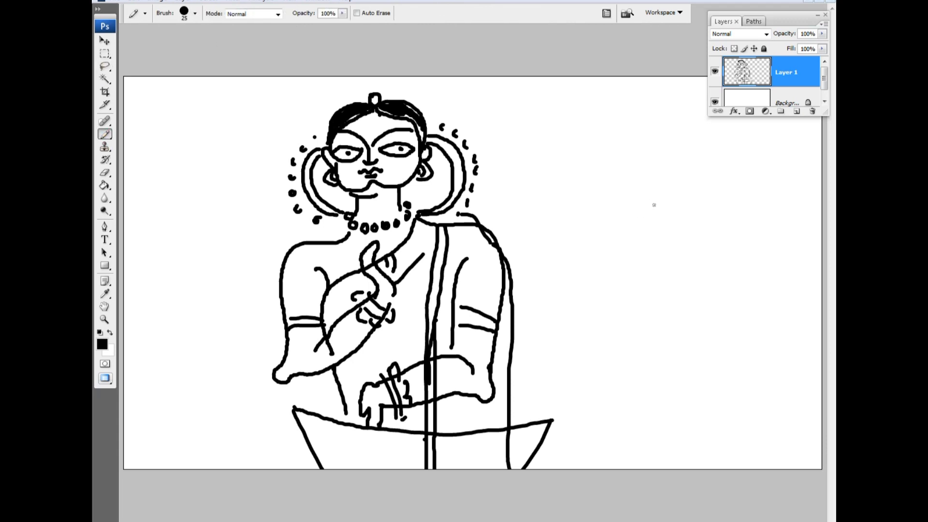
pyautogui.moveTo(655, 205)
pyautogui.mouseDown()
pyautogui.moveTo(603, 227)
pyautogui.moveTo(607, 254)
pyautogui.moveTo(621, 253)
pyautogui.moveTo(598, 269)
pyautogui.moveTo(613, 278)
pyautogui.moveTo(679, 256)
pyautogui.mouseUp()
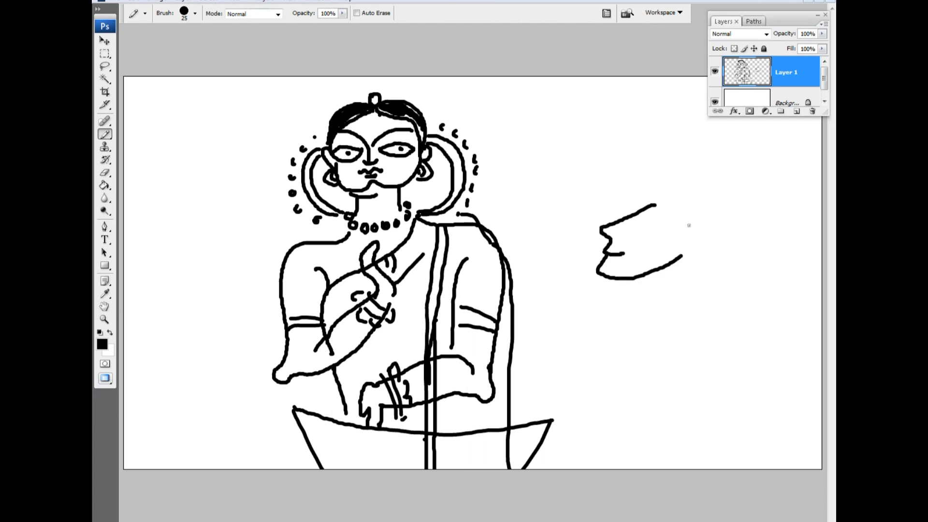
pyautogui.moveTo(689, 226)
pyautogui.mouseDown()
pyautogui.moveTo(677, 261)
pyautogui.moveTo(721, 242)
pyautogui.moveTo(687, 223)
pyautogui.moveTo(699, 256)
pyautogui.moveTo(688, 224)
pyautogui.mouseUp()
pyautogui.moveTo(684, 261); pyautogui.dragTo(691, 268)
pyautogui.moveTo(701, 257); pyautogui.dragTo(707, 251)
pyautogui.click(710, 236)
# - Add the eye, ear-ornament curve and dotted headdress arcs to the right head
pyautogui.moveTo(655, 204)
pyautogui.mouseDown()
pyautogui.moveTo(676, 230)
pyautogui.moveTo(656, 198)
pyautogui.moveTo(698, 217)
pyautogui.moveTo(688, 200)
pyautogui.mouseUp()
pyautogui.moveTo(696, 202); pyautogui.dragTo(707, 213)
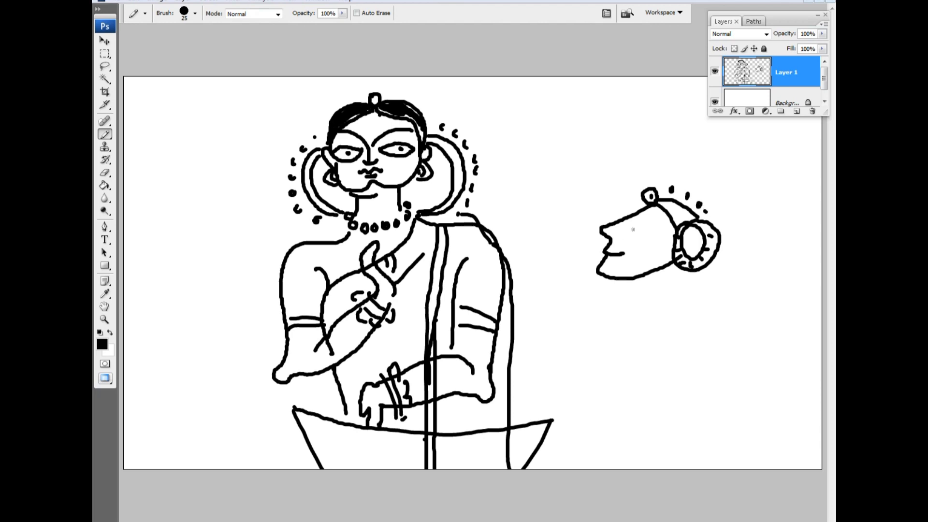
pyautogui.moveTo(633, 215)
pyautogui.mouseDown()
pyautogui.moveTo(670, 230)
pyautogui.moveTo(639, 240)
pyautogui.moveTo(623, 226)
pyautogui.mouseUp()
pyautogui.click(638, 229)
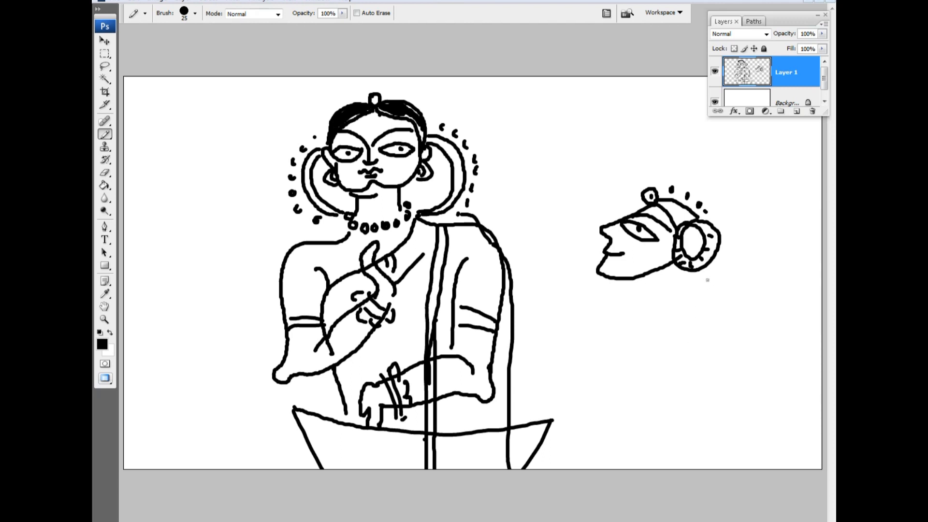
pyautogui.moveTo(661, 194)
pyautogui.mouseDown()
pyautogui.moveTo(672, 187)
pyautogui.moveTo(725, 214)
pyautogui.moveTo(701, 268)
pyautogui.mouseUp()
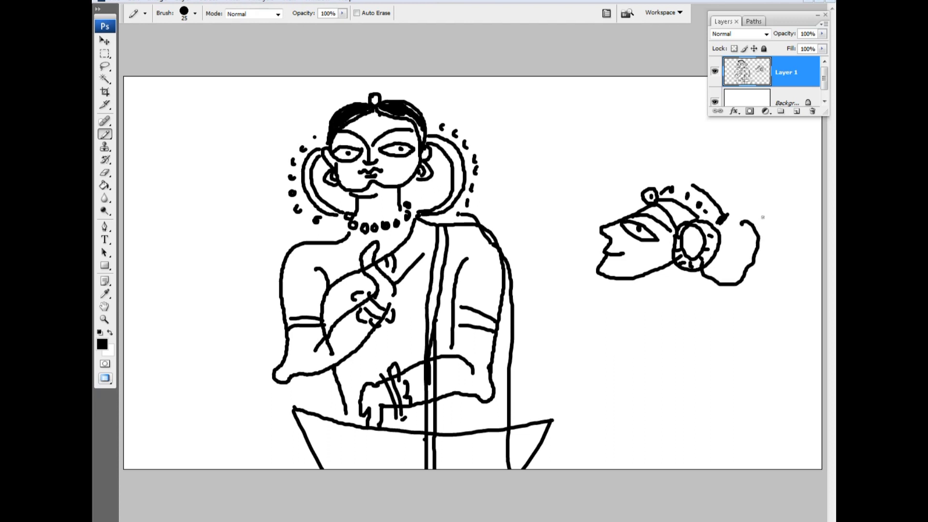
# - Draw the hair bun, neck, jawline and leaf pendants of the right figure
pyautogui.moveTo(763, 220)
pyautogui.mouseDown()
pyautogui.moveTo(783, 190)
pyautogui.moveTo(767, 221)
pyautogui.moveTo(782, 198)
pyautogui.moveTo(774, 212)
pyautogui.mouseUp()
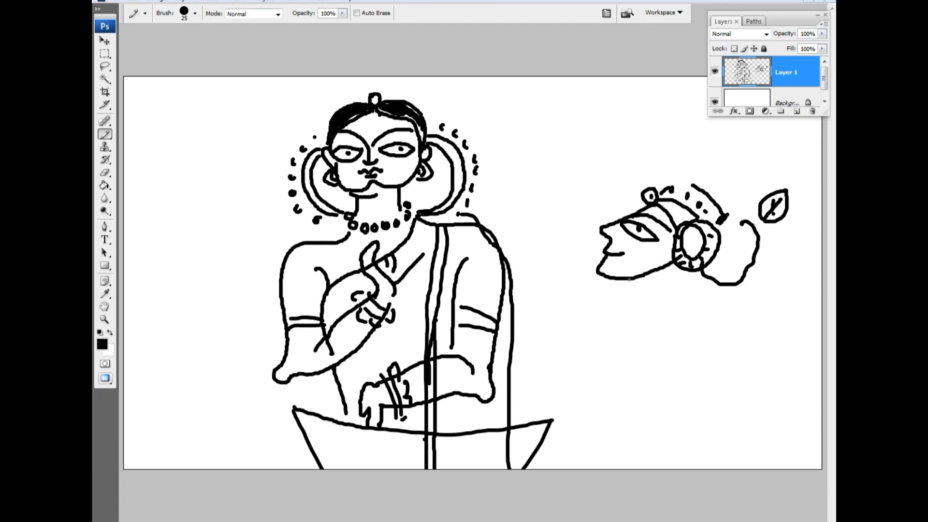
pyautogui.moveTo(624, 281)
pyautogui.mouseDown()
pyautogui.moveTo(629, 308)
pyautogui.moveTo(658, 315)
pyautogui.moveTo(701, 280)
pyautogui.mouseUp()
pyautogui.moveTo(636, 299)
pyautogui.mouseDown()
pyautogui.moveTo(660, 305)
pyautogui.moveTo(701, 273)
pyautogui.mouseUp()
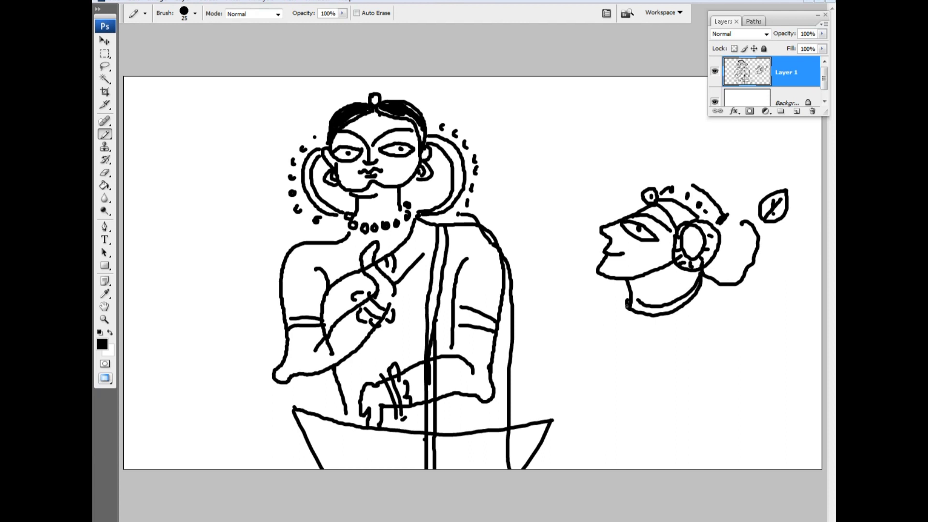
pyautogui.moveTo(628, 304)
pyautogui.mouseDown()
pyautogui.moveTo(600, 317)
pyautogui.moveTo(631, 314)
pyautogui.moveTo(647, 344)
pyautogui.moveTo(661, 310)
pyautogui.moveTo(694, 329)
pyautogui.moveTo(683, 308)
pyautogui.moveTo(723, 303)
pyautogui.moveTo(704, 279)
pyautogui.moveTo(610, 317)
pyautogui.moveTo(651, 333)
pyautogui.moveTo(692, 319)
pyautogui.mouseUp()
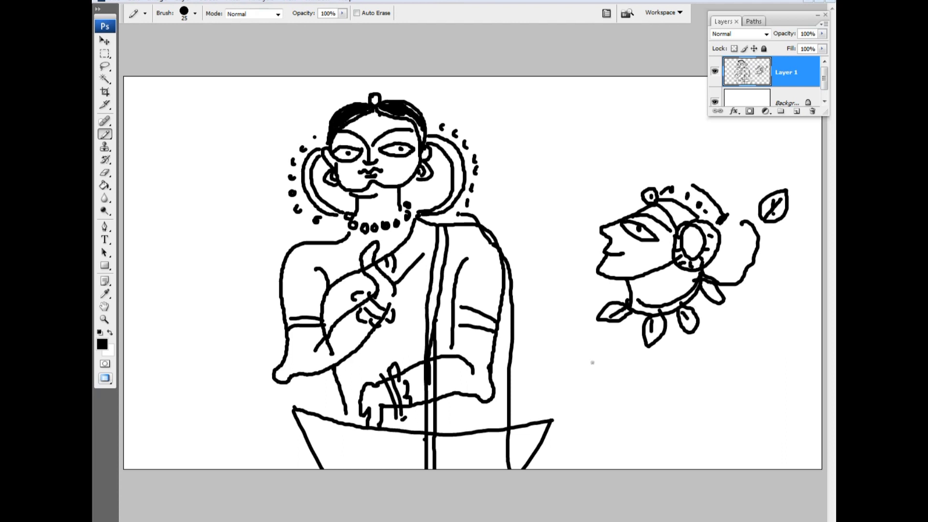
# - Draw the shoulder, body outline, bangled forearm and a hand holding a round fruit
pyautogui.moveTo(604, 308)
pyautogui.mouseDown()
pyautogui.moveTo(591, 315)
pyautogui.moveTo(580, 353)
pyautogui.moveTo(592, 394)
pyautogui.moveTo(579, 443)
pyautogui.moveTo(637, 415)
pyautogui.moveTo(682, 376)
pyautogui.mouseUp()
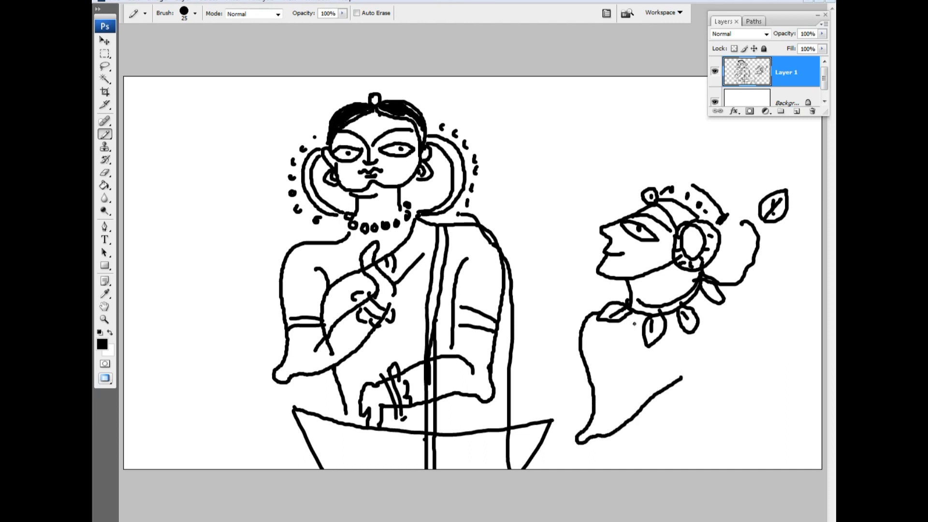
pyautogui.moveTo(635, 324)
pyautogui.mouseDown()
pyautogui.moveTo(611, 362)
pyautogui.moveTo(620, 396)
pyautogui.moveTo(684, 359)
pyautogui.moveTo(683, 385)
pyautogui.mouseUp()
pyautogui.moveTo(671, 349)
pyautogui.mouseDown()
pyautogui.moveTo(672, 385)
pyautogui.moveTo(715, 351)
pyautogui.mouseUp()
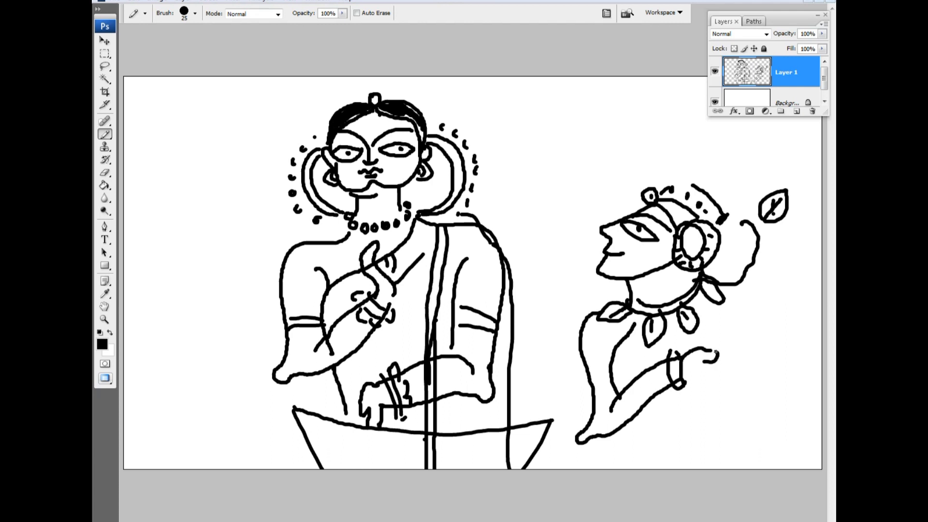
pyautogui.moveTo(691, 382)
pyautogui.mouseDown()
pyautogui.moveTo(742, 366)
pyautogui.moveTo(740, 346)
pyautogui.mouseUp()
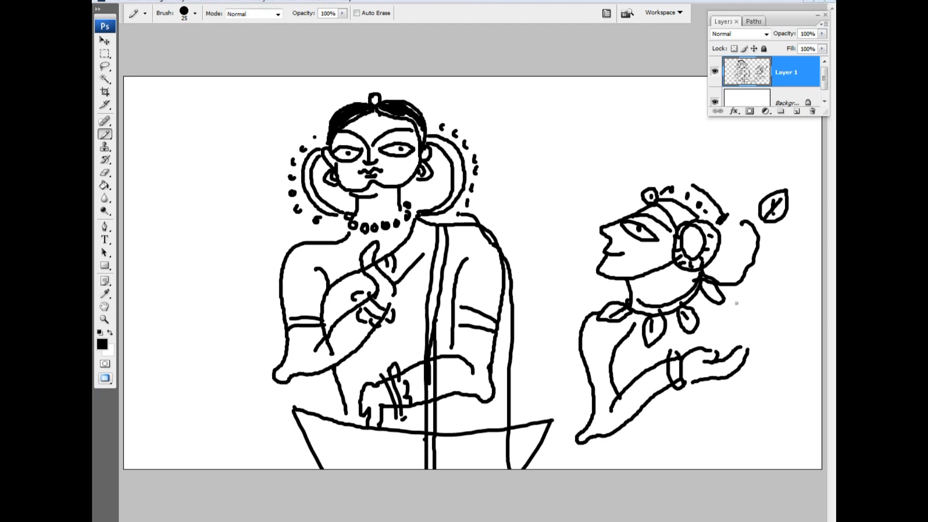
pyautogui.moveTo(736, 304)
pyautogui.mouseDown()
pyautogui.moveTo(709, 338)
pyautogui.moveTo(755, 335)
pyautogui.moveTo(734, 303)
pyautogui.moveTo(720, 347)
pyautogui.moveTo(747, 332)
pyautogui.mouseUp()
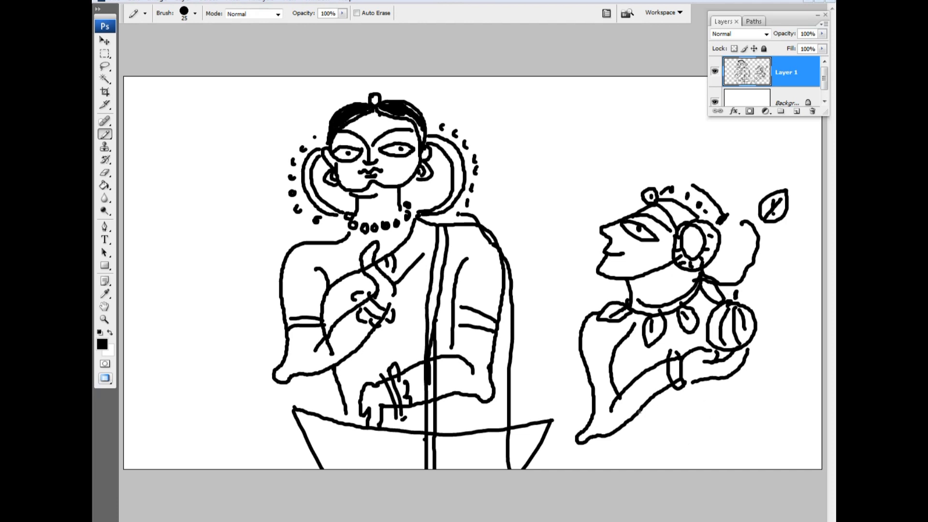
# - Add the lower body lines, a long base line and back outline toward the right edge
pyautogui.moveTo(639, 412); pyautogui.dragTo(663, 454)
pyautogui.moveTo(585, 466)
pyautogui.mouseDown()
pyautogui.moveTo(656, 449)
pyautogui.moveTo(822, 440)
pyautogui.mouseUp()
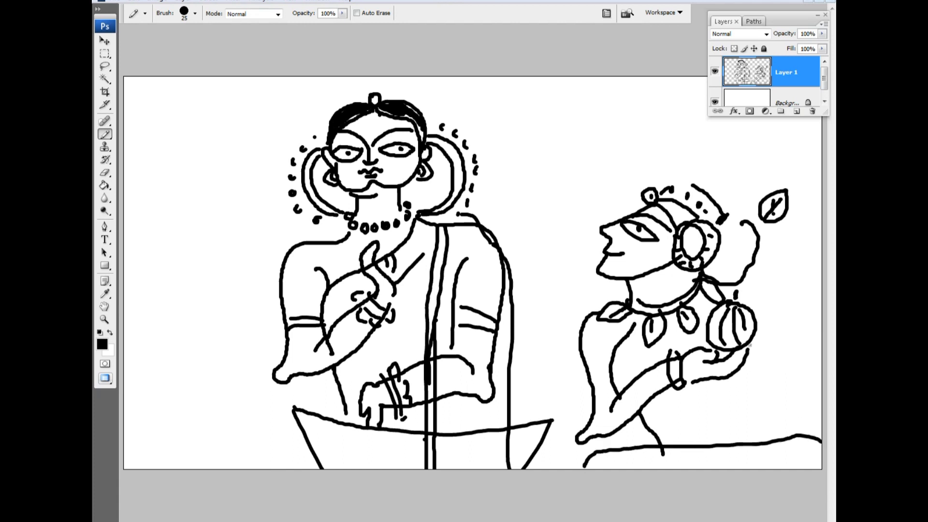
pyautogui.moveTo(757, 335)
pyautogui.mouseDown()
pyautogui.moveTo(768, 387)
pyautogui.moveTo(756, 438)
pyautogui.mouseUp()
pyautogui.moveTo(720, 381)
pyautogui.mouseDown()
pyautogui.moveTo(764, 453)
pyautogui.moveTo(767, 443)
pyautogui.mouseUp()
pyautogui.moveTo(766, 314); pyautogui.dragTo(822, 347)
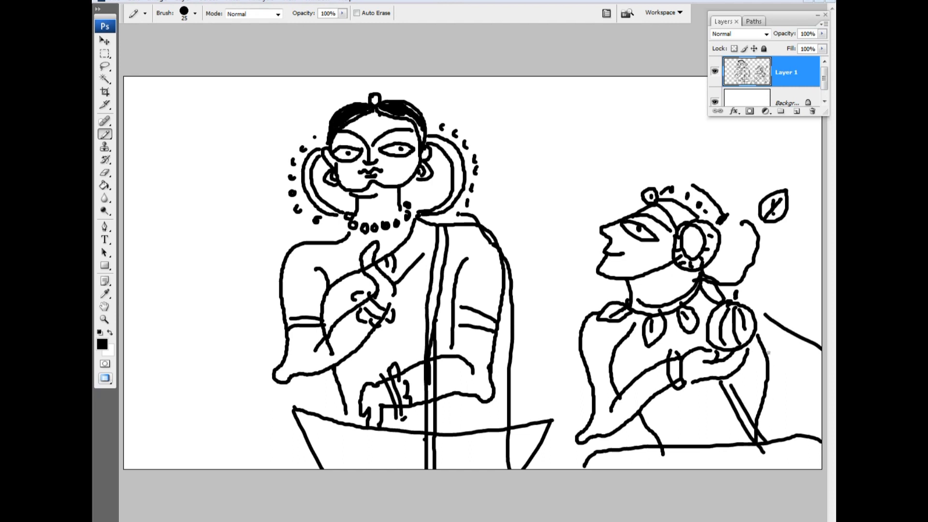
pyautogui.moveTo(771, 367); pyautogui.dragTo(816, 392)
pyautogui.moveTo(814, 347); pyautogui.dragTo(795, 424)
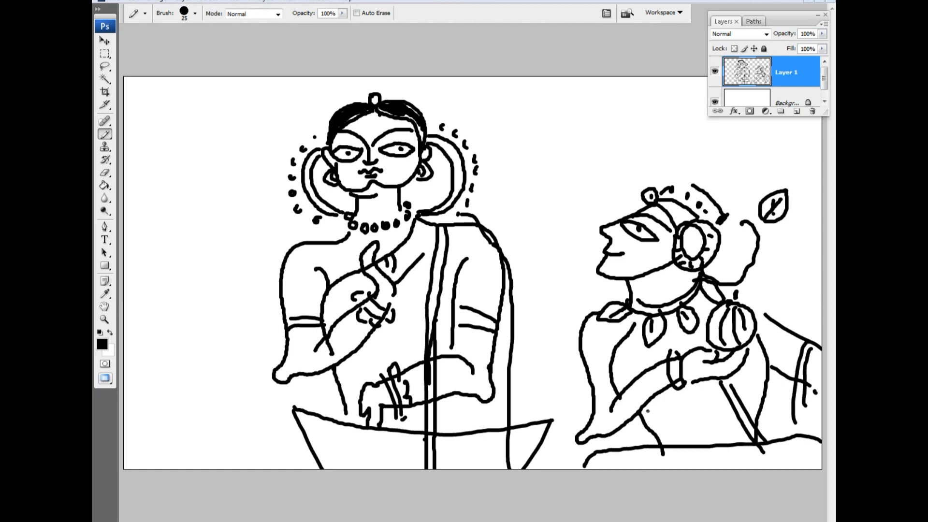
pyautogui.moveTo(648, 412); pyautogui.dragTo(708, 402)
pyautogui.moveTo(350, 368); pyautogui.dragTo(397, 353)
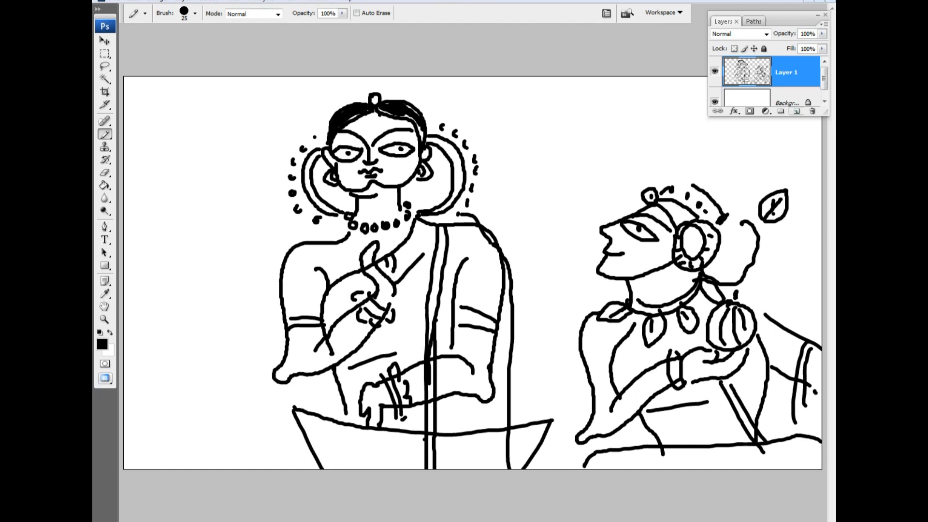
# - Create Layer 2 and move Layer 1 above it
pyautogui.click(797, 111)
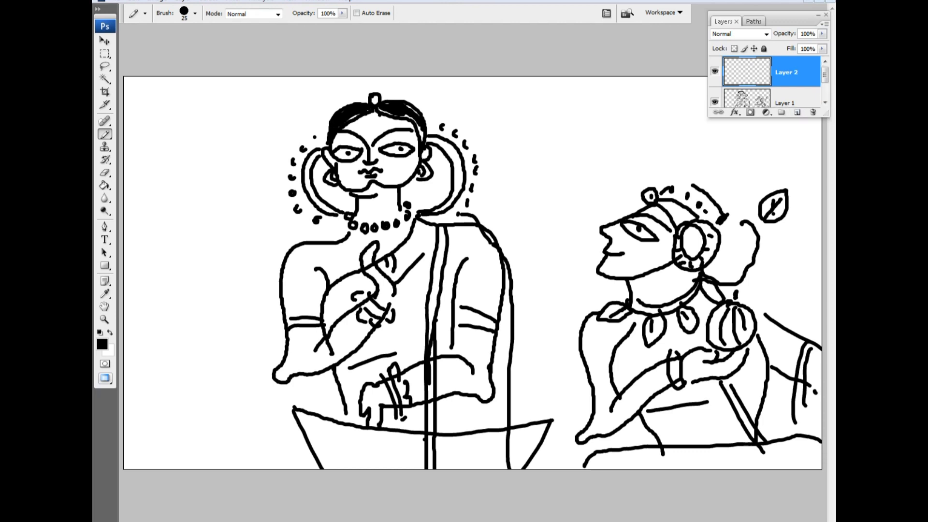
pyautogui.moveTo(827, 115); pyautogui.dragTo(835, 163)
pyautogui.moveTo(783, 103); pyautogui.dragTo(783, 60)
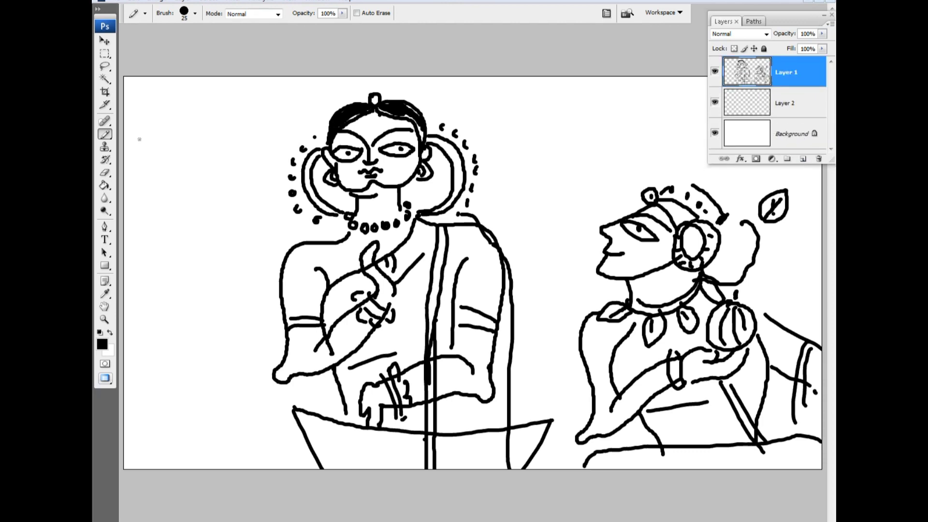
# - Set the foreground colour to dark red af1717
pyautogui.click(102, 344)
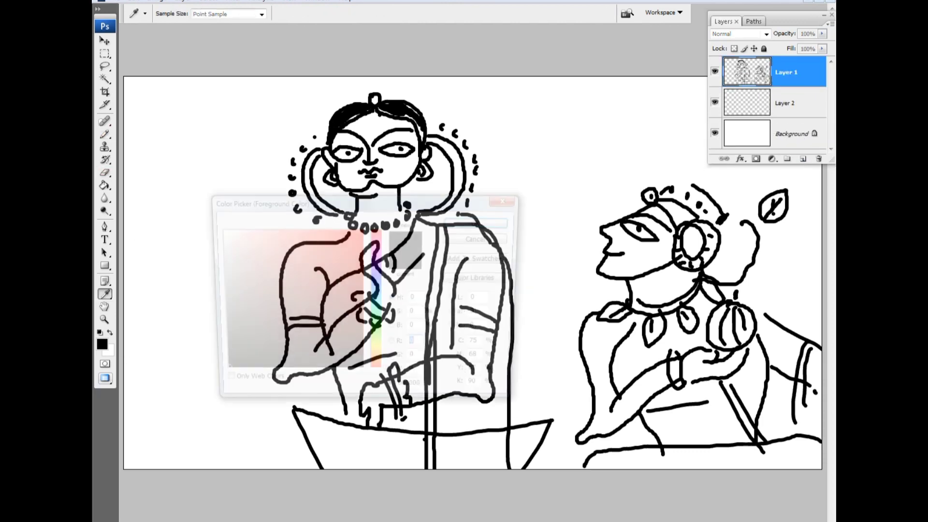
pyautogui.click(362, 235)
pyautogui.click(476, 223)
pyautogui.press('b')
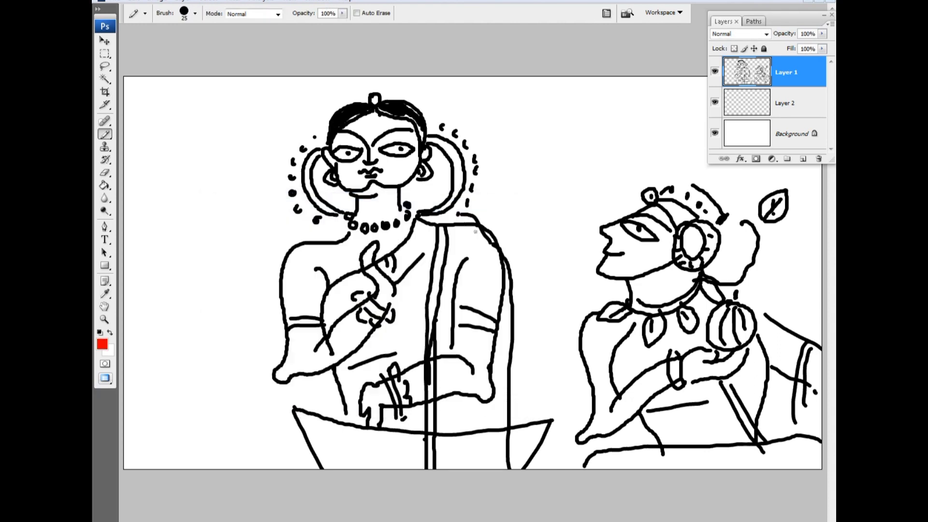
pyautogui.click(104, 294)
pyautogui.click(102, 344)
pyautogui.click(344, 275)
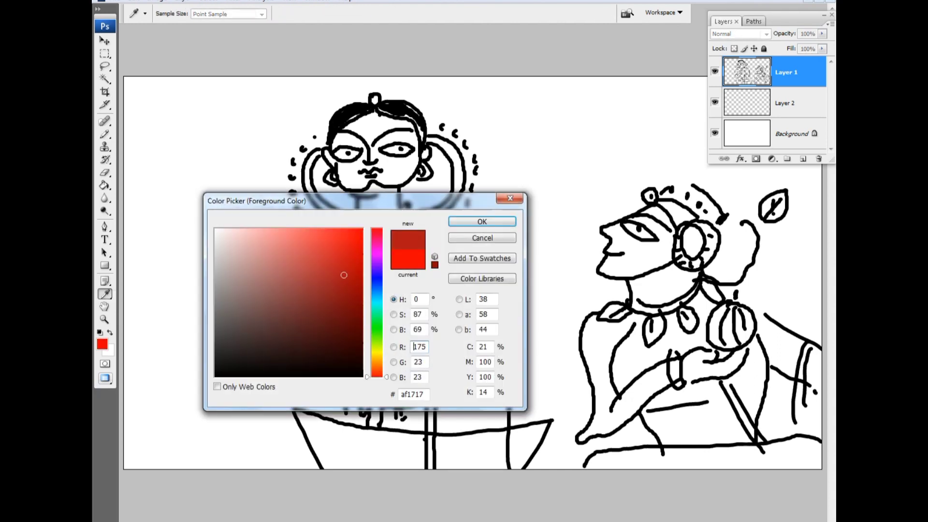
pyautogui.press('Return')
pyautogui.press('b')
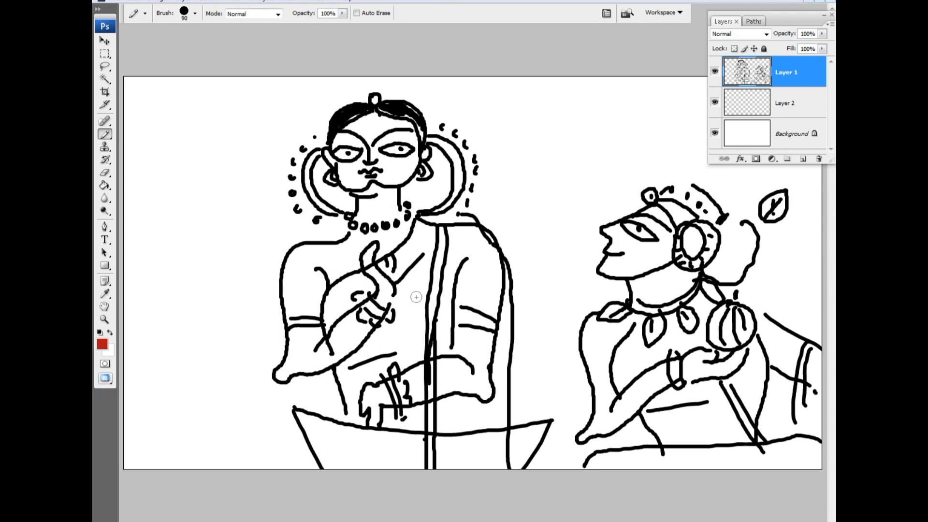
# - Enlarge the brush to 100 and undo a red test stroke on the line-art layer
pyautogui.press(']')
pyautogui.press(']')
pyautogui.press(']')
pyautogui.moveTo(418, 229)
pyautogui.mouseDown()
pyautogui.moveTo(425, 245)
pyautogui.moveTo(417, 271)
pyautogui.mouseUp()
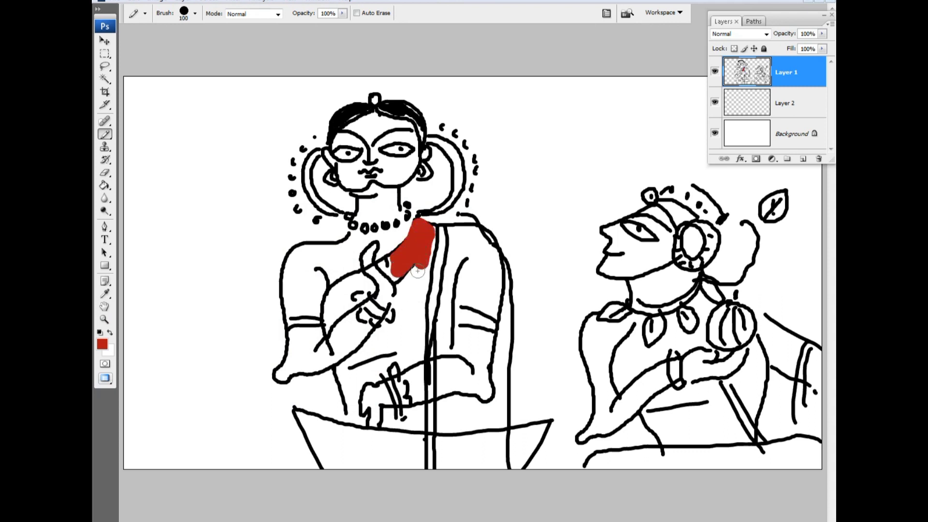
pyautogui.hotkey('ctrl', 'z')
# - On Layer 2, paint the sari collar, front and arm fold red at brush size 80
pyautogui.click(783, 103)
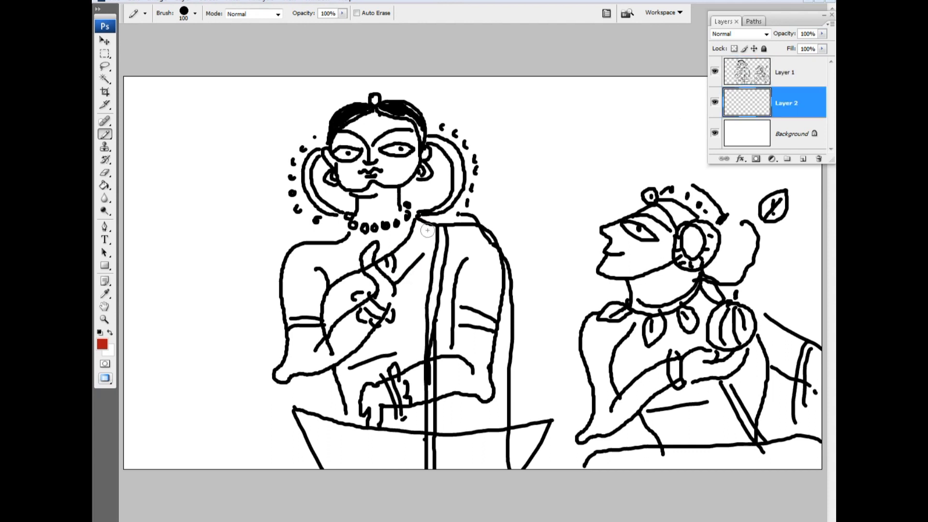
pyautogui.moveTo(426, 224); pyautogui.dragTo(418, 313)
pyautogui.moveTo(410, 278); pyautogui.dragTo(413, 339)
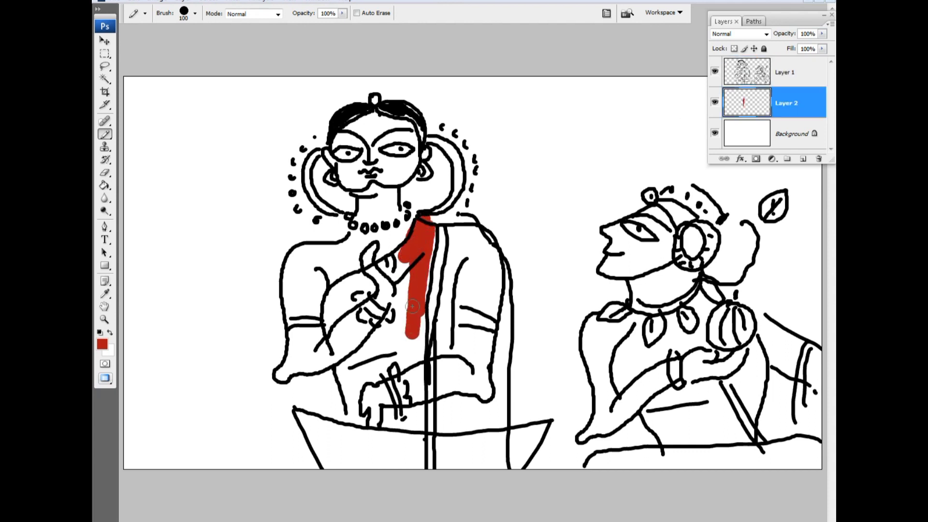
pyautogui.press('[')
pyautogui.press('[')
pyautogui.moveTo(408, 285)
pyautogui.mouseDown()
pyautogui.moveTo(417, 358)
pyautogui.moveTo(408, 303)
pyautogui.moveTo(380, 353)
pyautogui.moveTo(404, 358)
pyautogui.moveTo(358, 373)
pyautogui.moveTo(346, 365)
pyautogui.moveTo(355, 415)
pyautogui.moveTo(406, 419)
pyautogui.mouseUp()
pyautogui.moveTo(342, 289)
pyautogui.mouseDown()
pyautogui.moveTo(333, 312)
pyautogui.moveTo(368, 283)
pyautogui.mouseUp()
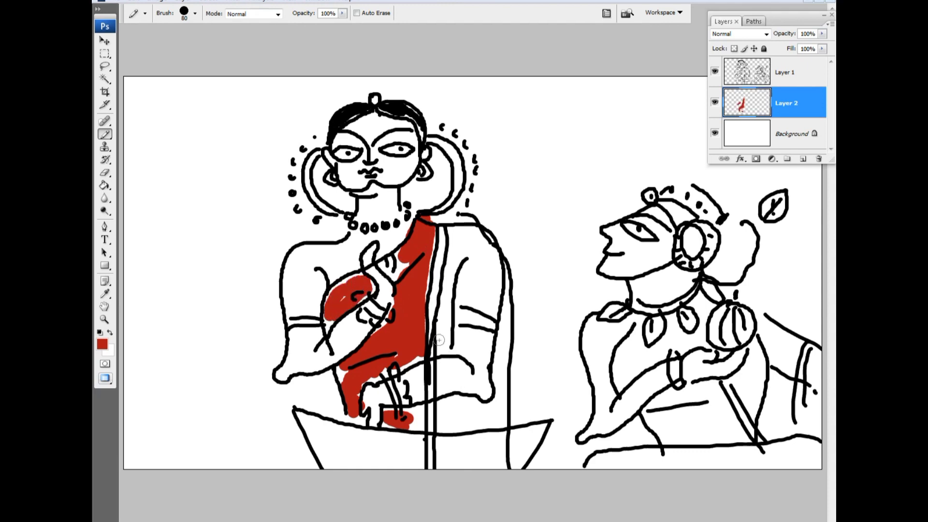
# - Fill the sari's centre band, right side and lower edge red, enlarging the brush to 125
pyautogui.moveTo(441, 312); pyautogui.dragTo(440, 318)
pyautogui.moveTo(449, 392)
pyautogui.mouseDown()
pyautogui.moveTo(447, 402)
pyautogui.moveTo(486, 419)
pyautogui.moveTo(485, 381)
pyautogui.mouseUp()
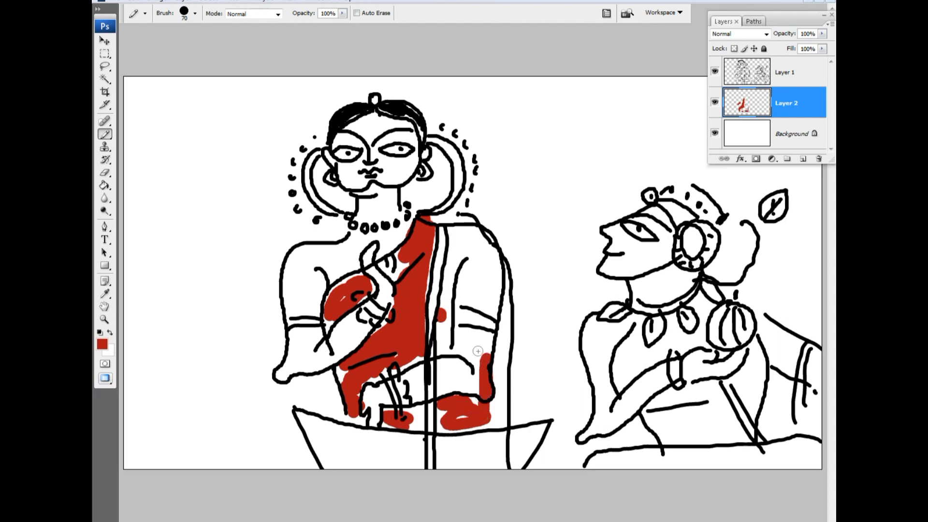
pyautogui.press('[')
pyautogui.moveTo(450, 235)
pyautogui.mouseDown()
pyautogui.moveTo(443, 360)
pyautogui.moveTo(461, 275)
pyautogui.moveTo(468, 303)
pyautogui.moveTo(481, 290)
pyautogui.moveTo(472, 299)
pyautogui.mouseUp()
pyautogui.press(']')
pyautogui.press(']')
pyautogui.moveTo(453, 240)
pyautogui.mouseDown()
pyautogui.moveTo(447, 227)
pyautogui.moveTo(496, 363)
pyautogui.moveTo(481, 334)
pyautogui.mouseUp()
pyautogui.moveTo(471, 300)
pyautogui.mouseDown()
pyautogui.moveTo(449, 386)
pyautogui.moveTo(469, 386)
pyautogui.mouseUp()
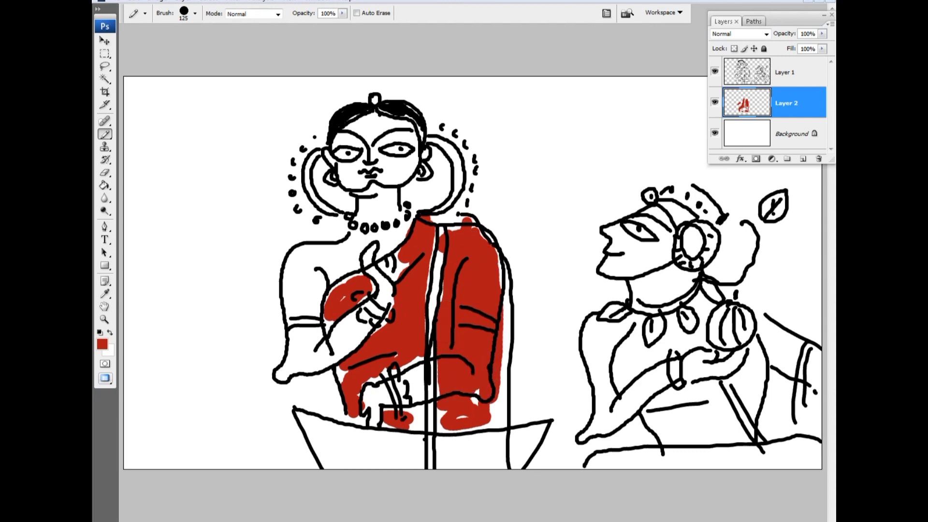
pyautogui.moveTo(504, 309); pyautogui.dragTo(504, 341)
# - Change the foreground colour to a bright gold
pyautogui.click(102, 344)
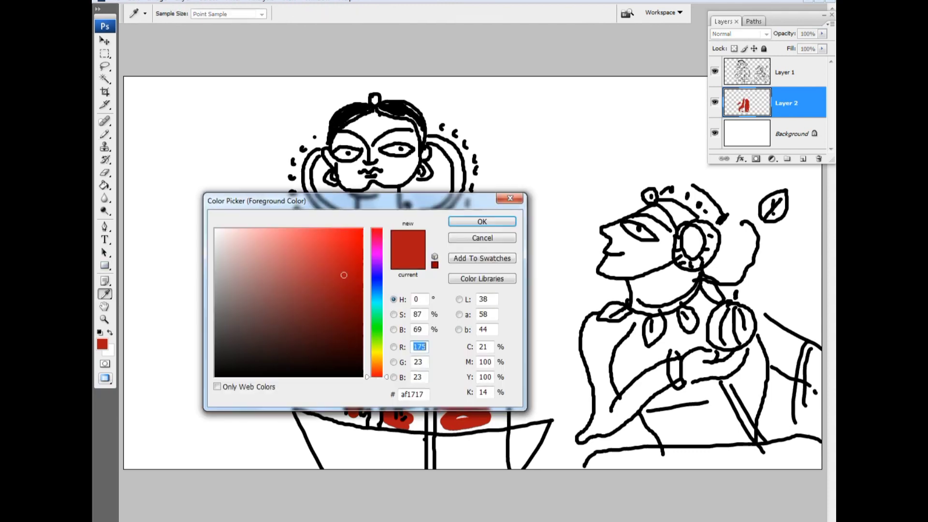
pyautogui.moveTo(376, 376)
pyautogui.mouseDown()
pyautogui.moveTo(376, 347)
pyautogui.moveTo(377, 357)
pyautogui.mouseUp()
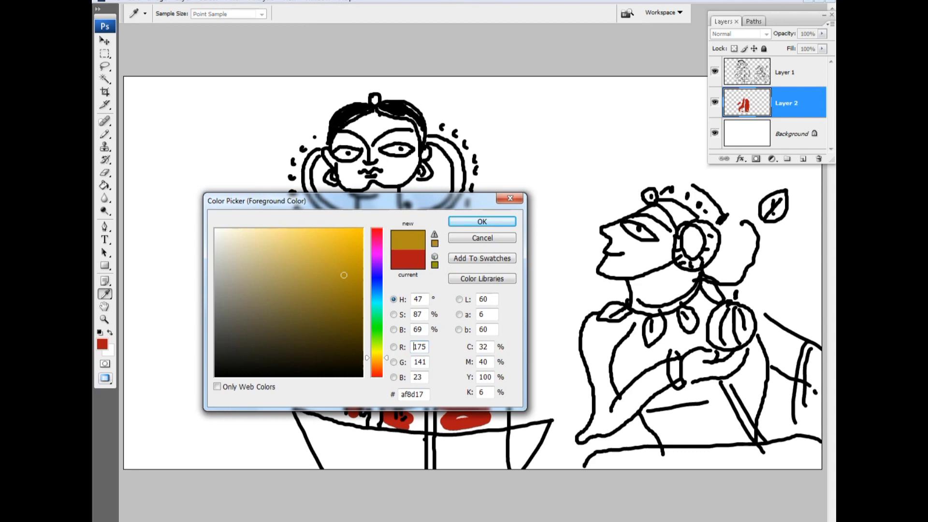
pyautogui.click(345, 256)
pyautogui.click(482, 221)
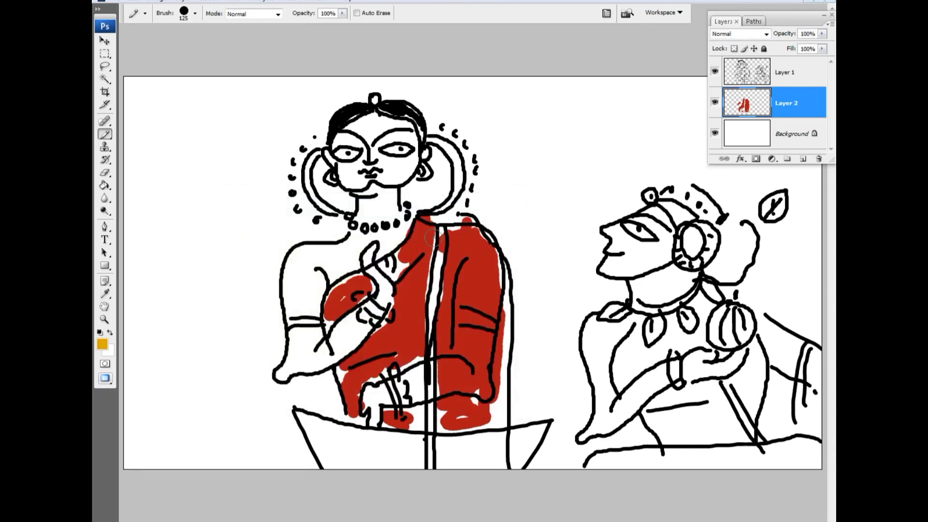
# - At brush size 90, paint the sari border stripe and the left woman's blouse gold
pyautogui.press('[')
pyautogui.press('[')
pyautogui.moveTo(442, 228)
pyautogui.mouseDown()
pyautogui.moveTo(421, 368)
pyautogui.moveTo(435, 436)
pyautogui.mouseUp()
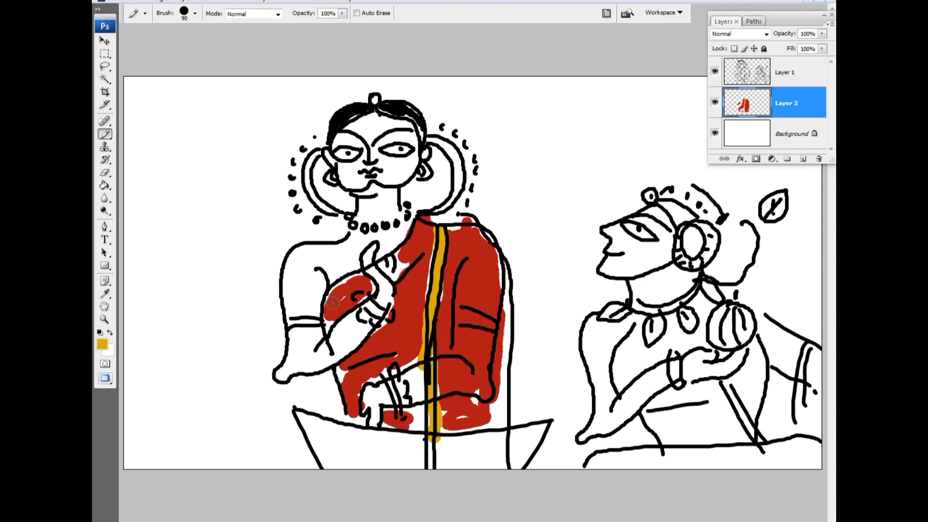
pyautogui.moveTo(333, 302); pyautogui.dragTo(357, 281)
pyautogui.moveTo(291, 276)
pyautogui.mouseDown()
pyautogui.moveTo(296, 290)
pyautogui.moveTo(297, 256)
pyautogui.moveTo(317, 251)
pyautogui.moveTo(353, 271)
pyautogui.moveTo(358, 244)
pyautogui.moveTo(346, 270)
pyautogui.moveTo(333, 255)
pyautogui.moveTo(297, 309)
pyautogui.moveTo(404, 232)
pyautogui.moveTo(387, 239)
pyautogui.mouseUp()
# - Cover stray gold on the sari with red, then paint the right figure's torso gold
pyautogui.keyDown('alt'); pyautogui.click(406, 271); pyautogui.keyUp('alt')
pyautogui.moveTo(358, 280); pyautogui.dragTo(327, 309)
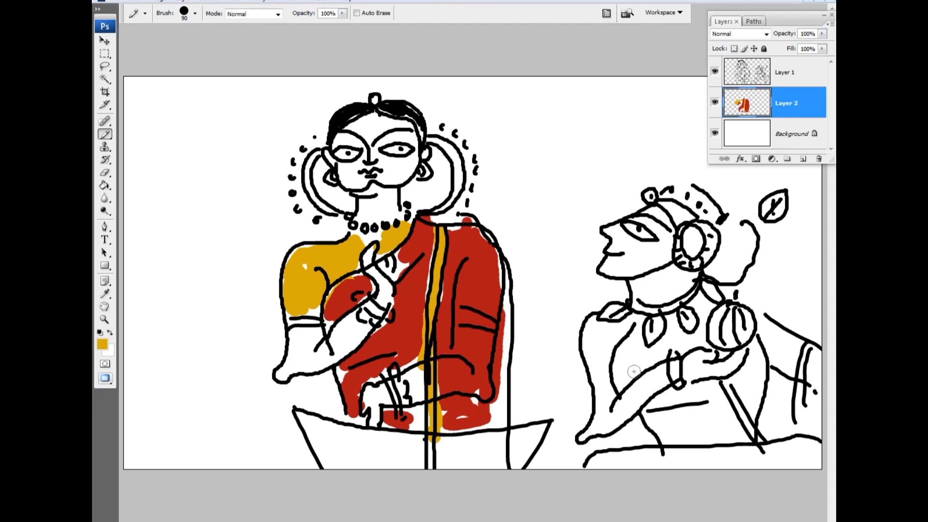
pyautogui.moveTo(633, 349)
pyautogui.mouseDown()
pyautogui.moveTo(624, 360)
pyautogui.moveTo(638, 367)
pyautogui.moveTo(692, 339)
pyautogui.moveTo(672, 319)
pyautogui.moveTo(702, 331)
pyautogui.moveTo(697, 298)
pyautogui.mouseUp()
pyautogui.moveTo(705, 394)
pyautogui.mouseDown()
pyautogui.moveTo(660, 411)
pyautogui.moveTo(687, 435)
pyautogui.moveTo(665, 421)
pyautogui.moveTo(708, 401)
pyautogui.moveTo(737, 425)
pyautogui.moveTo(759, 348)
pyautogui.moveTo(750, 406)
pyautogui.mouseUp()
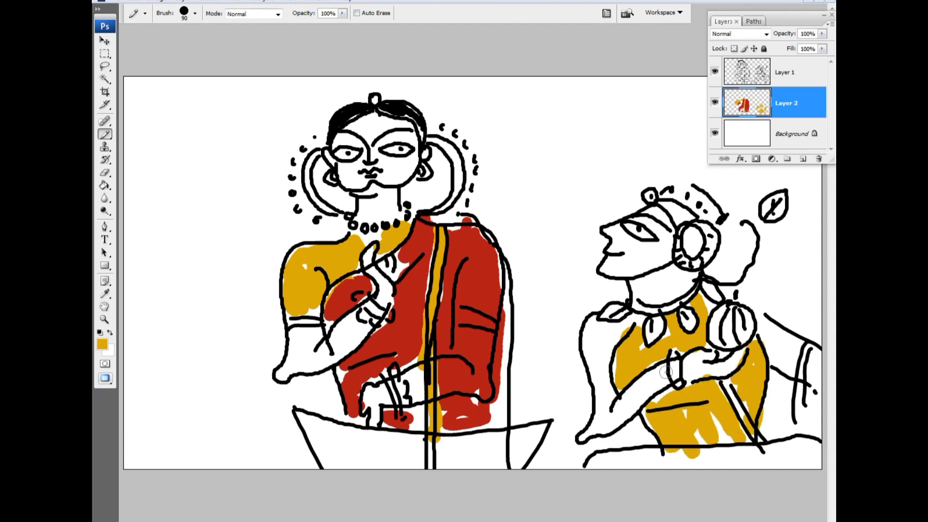
pyautogui.click(102, 344)
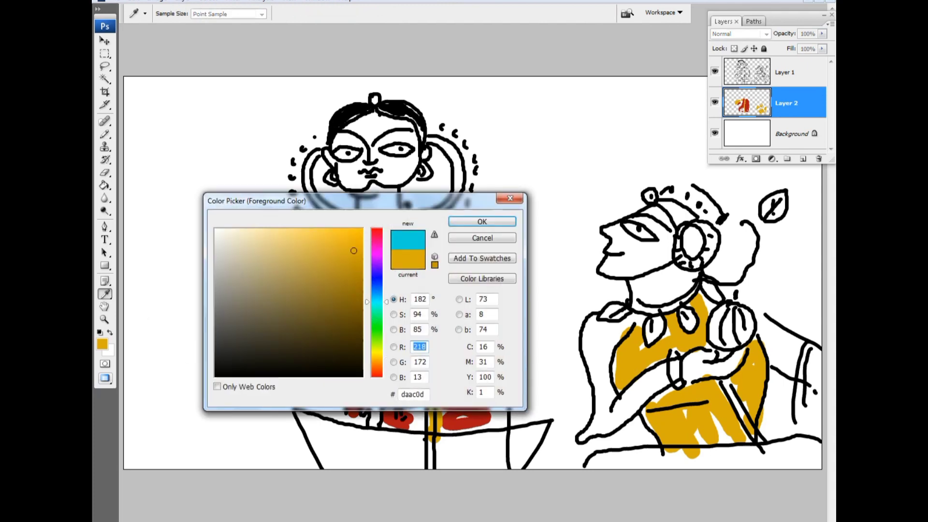
# - Choose a dark blue and paint the right figure's two upper arms with it
pyautogui.moveTo(376, 358); pyautogui.dragTo(376, 289)
pyautogui.click(326, 278)
pyautogui.press('Return')
pyautogui.press('b')
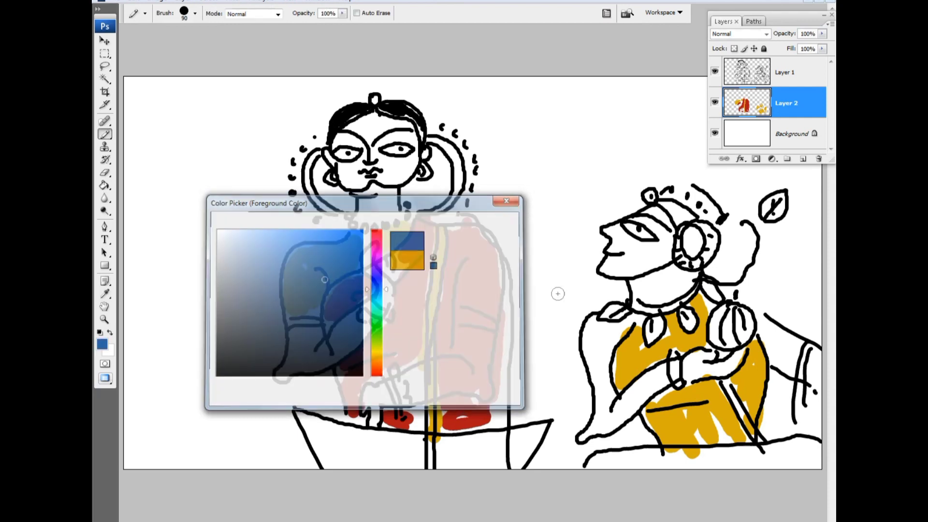
pyautogui.moveTo(598, 332); pyautogui.dragTo(599, 388)
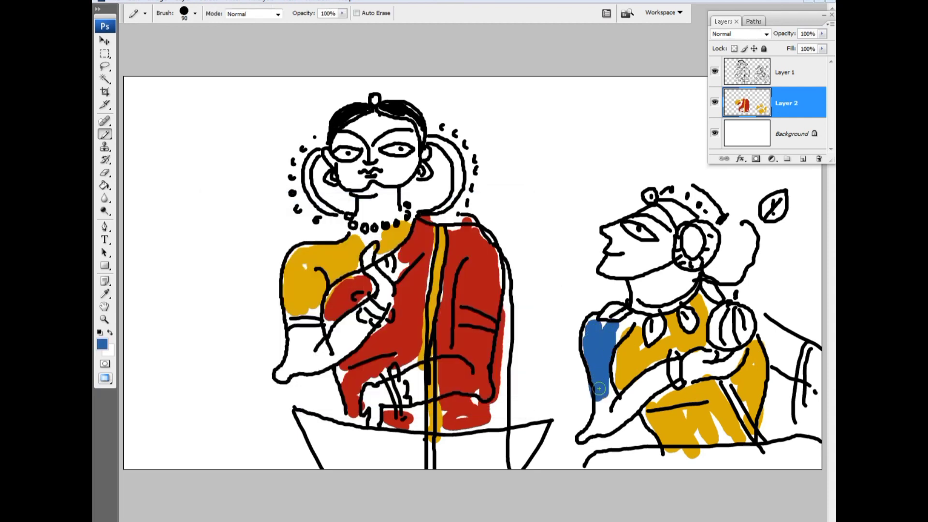
pyautogui.moveTo(804, 362); pyautogui.dragTo(786, 365)
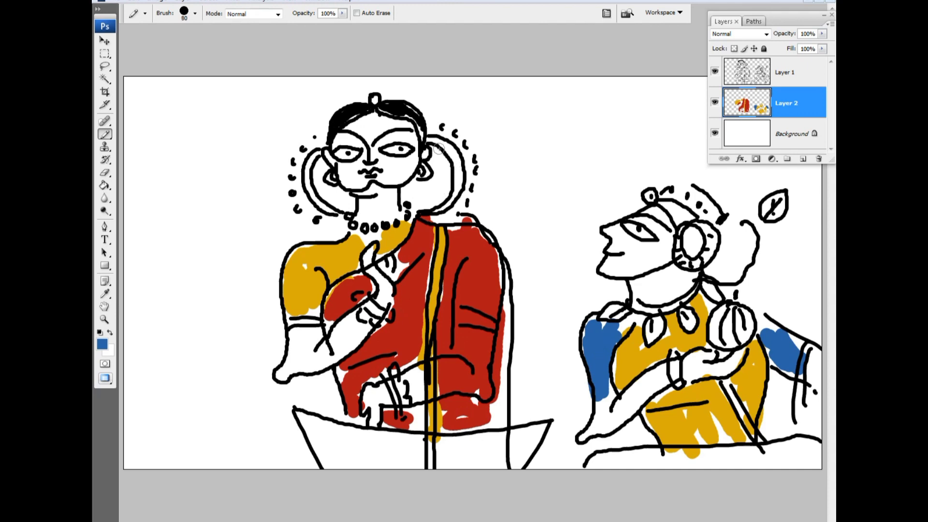
# - Paint the woman's two big earrings blue and ring the right figure's round earring in gold
pyautogui.moveTo(435, 144); pyautogui.dragTo(449, 206)
pyautogui.moveTo(338, 151)
pyautogui.mouseDown()
pyautogui.moveTo(312, 195)
pyautogui.moveTo(341, 219)
pyautogui.mouseUp()
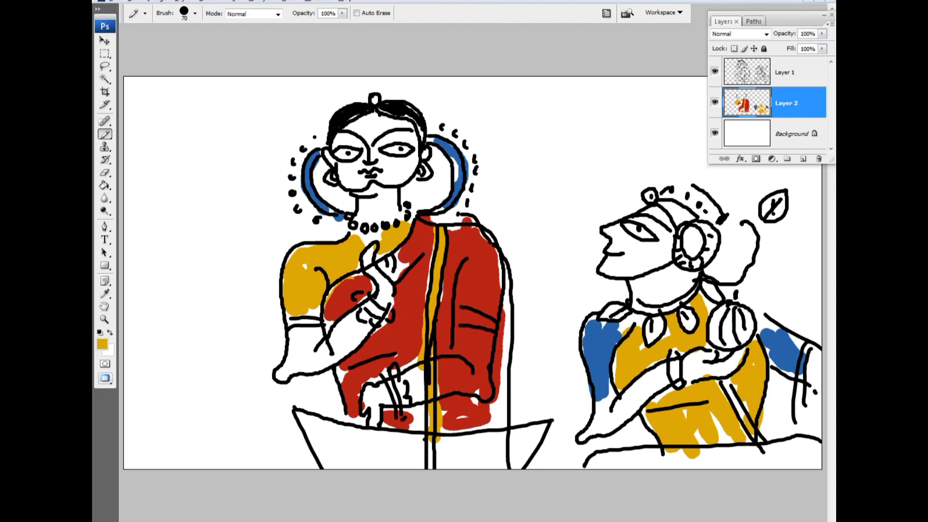
pyautogui.moveTo(682, 231)
pyautogui.mouseDown()
pyautogui.moveTo(688, 267)
pyautogui.moveTo(709, 240)
pyautogui.mouseUp()
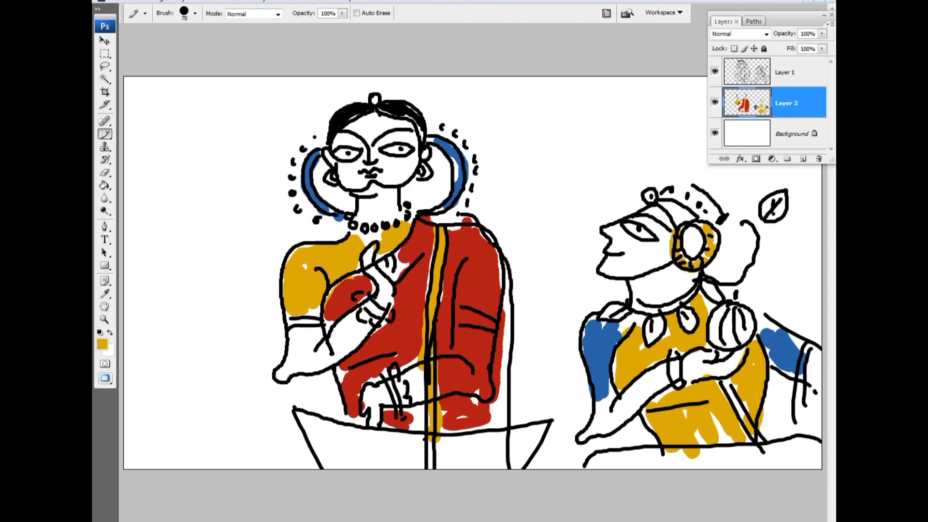
# - Pick a dark gold foreground colour and fill the boat hull with it
pyautogui.press('i')
pyautogui.click(102, 343)
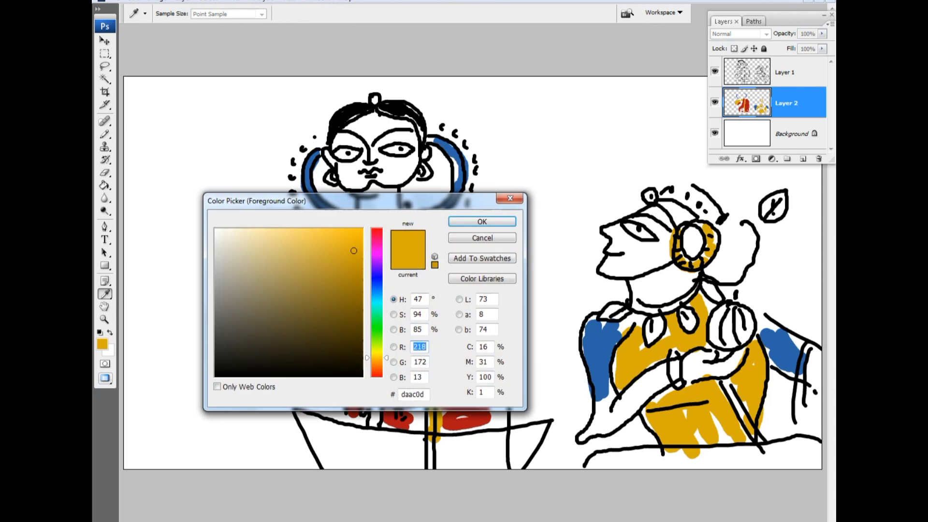
pyautogui.click(362, 296)
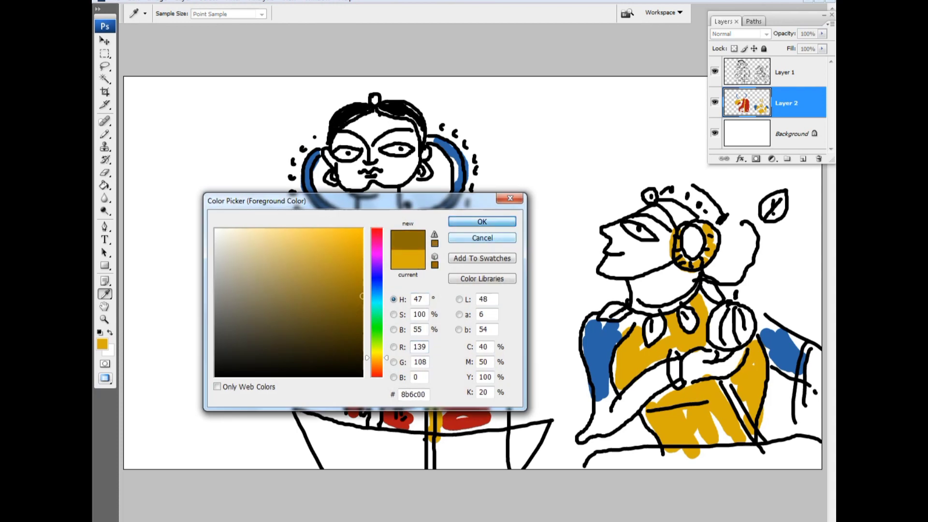
pyautogui.press('Return')
pyautogui.press('b')
pyautogui.moveTo(310, 425); pyautogui.dragTo(358, 457)
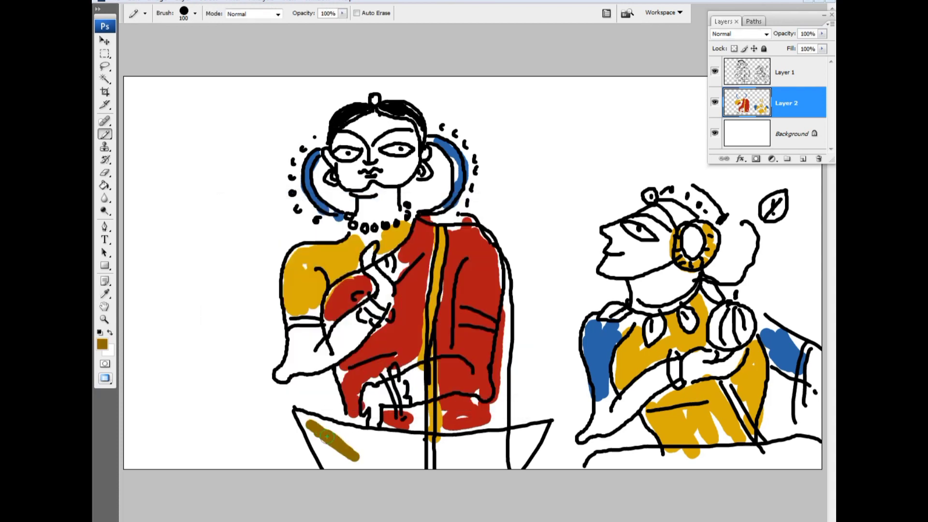
pyautogui.moveTo(301, 418)
pyautogui.mouseDown()
pyautogui.moveTo(459, 459)
pyautogui.moveTo(541, 430)
pyautogui.moveTo(496, 460)
pyautogui.moveTo(334, 462)
pyautogui.moveTo(527, 450)
pyautogui.mouseUp()
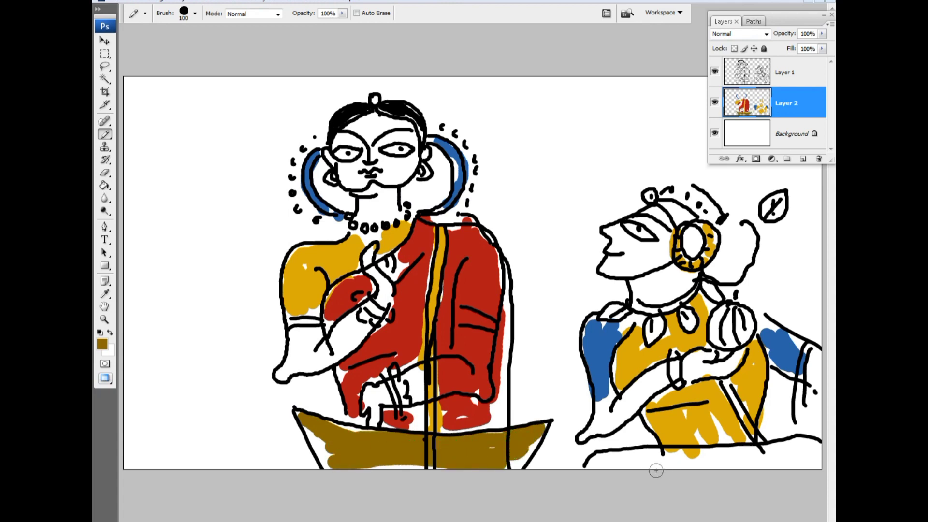
# - Switch to red-brown and paint the base under the right figure
pyautogui.click(102, 344)
pyautogui.click(377, 370)
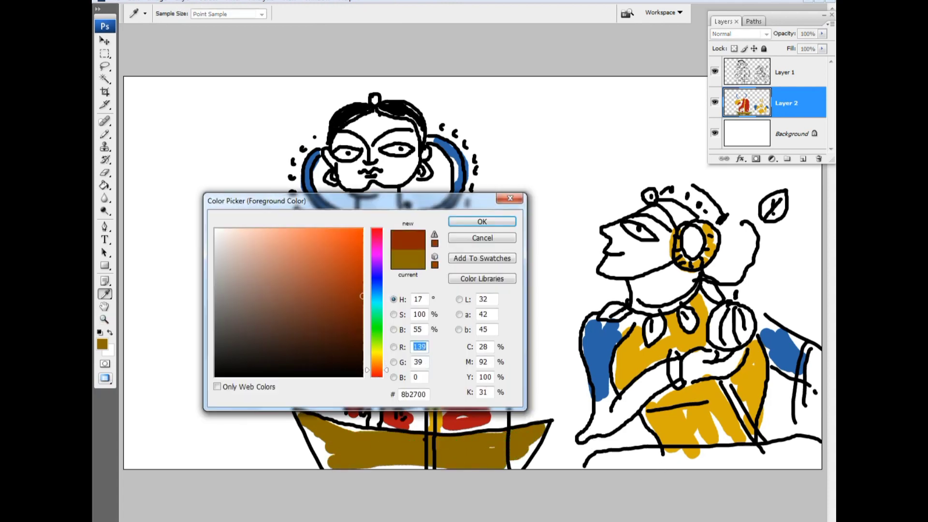
pyautogui.click(482, 222)
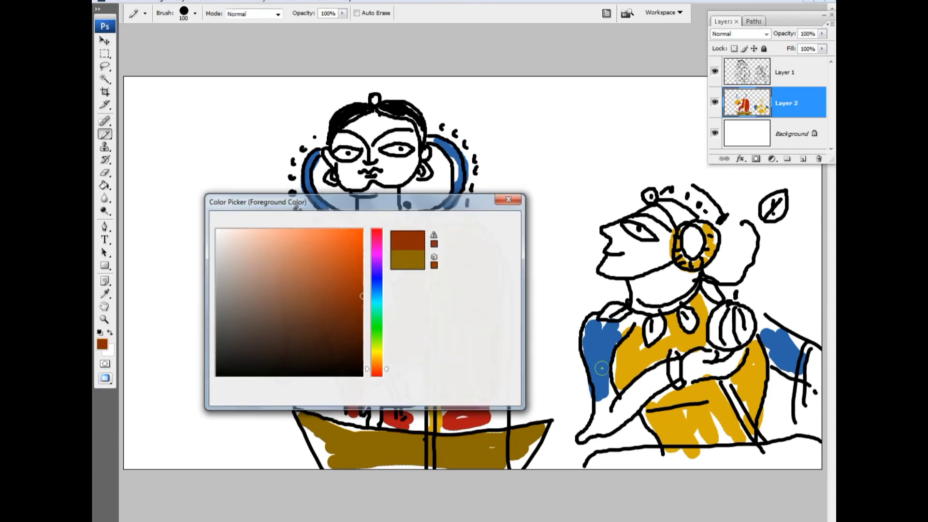
pyautogui.moveTo(641, 456); pyautogui.dragTo(824, 454)
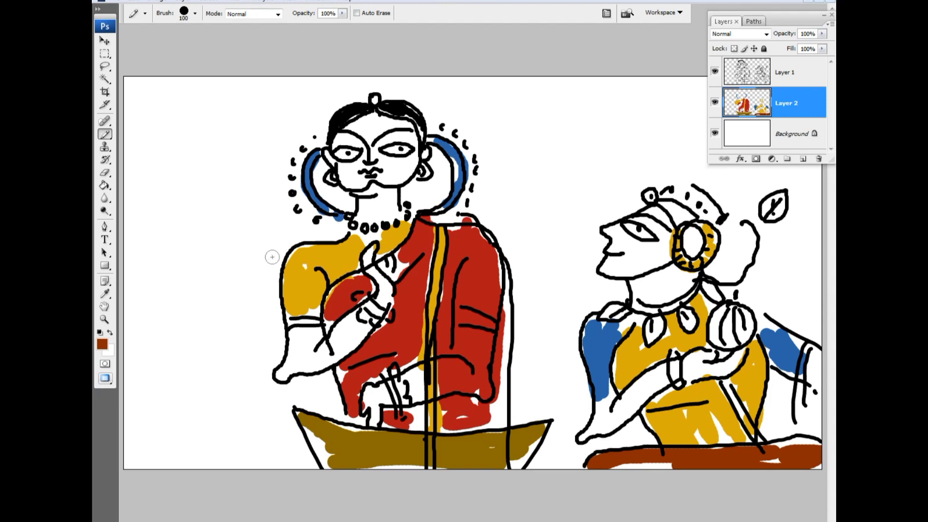
# - Pick a light peach skin tone and start painting the left woman's face
pyautogui.click(102, 344)
pyautogui.click(249, 244)
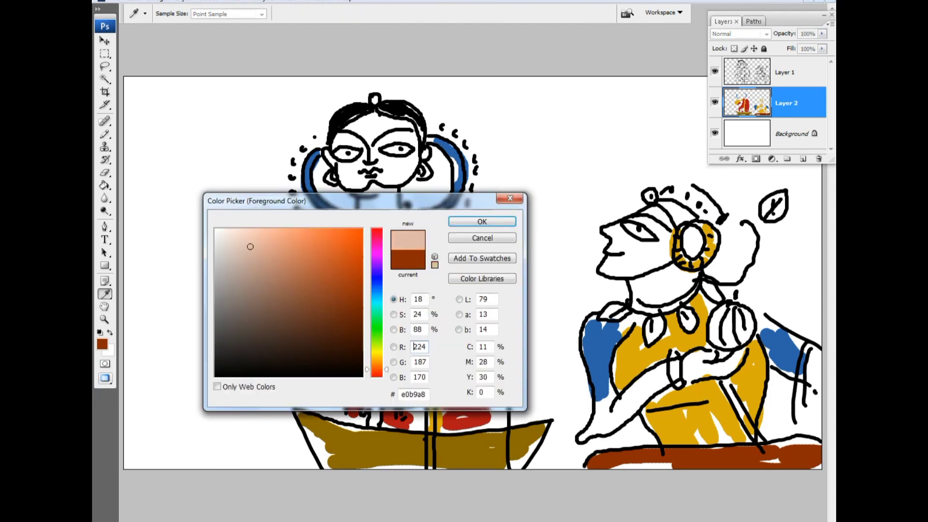
pyautogui.click(483, 221)
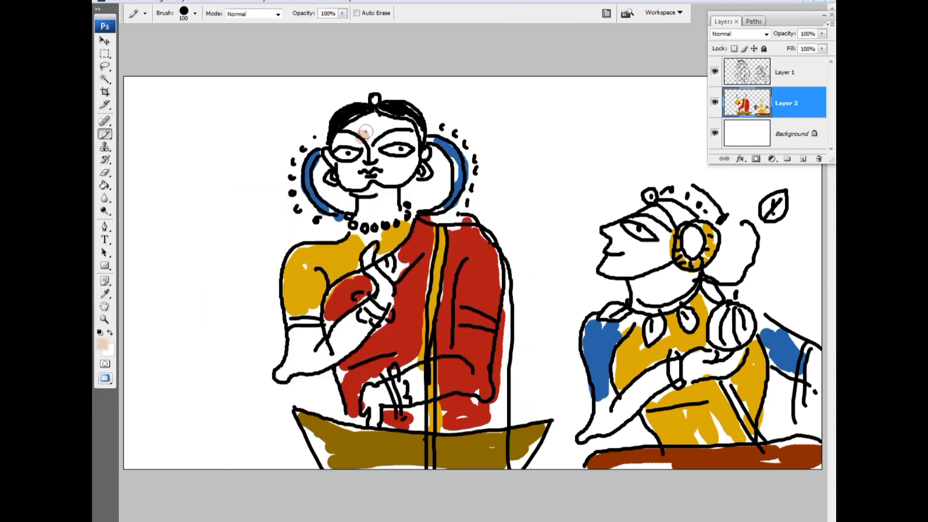
pyautogui.moveTo(366, 131)
pyautogui.mouseDown()
pyautogui.moveTo(386, 158)
pyautogui.moveTo(354, 180)
pyautogui.mouseUp()
# - Paint the woman's neck and forearm and the right figure's cheek, face and forehead peach
pyautogui.moveTo(394, 138); pyautogui.dragTo(379, 210)
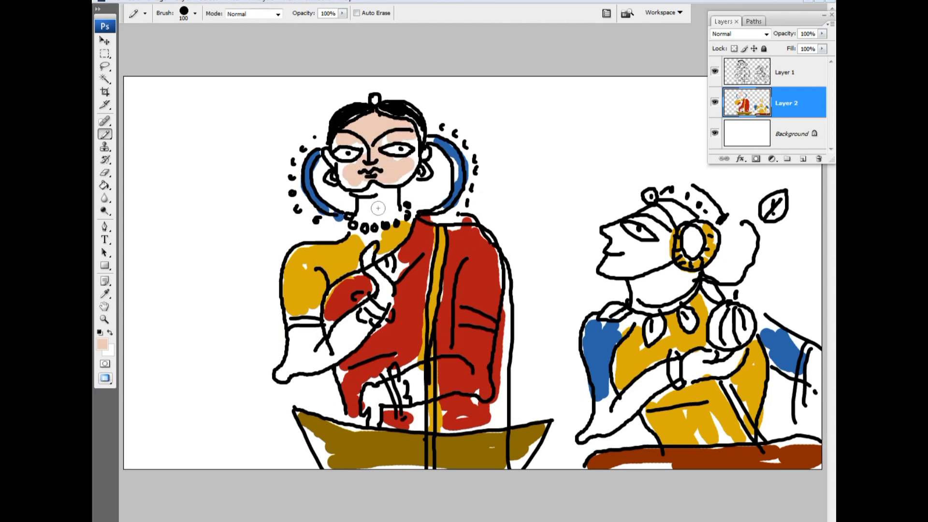
pyautogui.moveTo(309, 347); pyautogui.dragTo(379, 271)
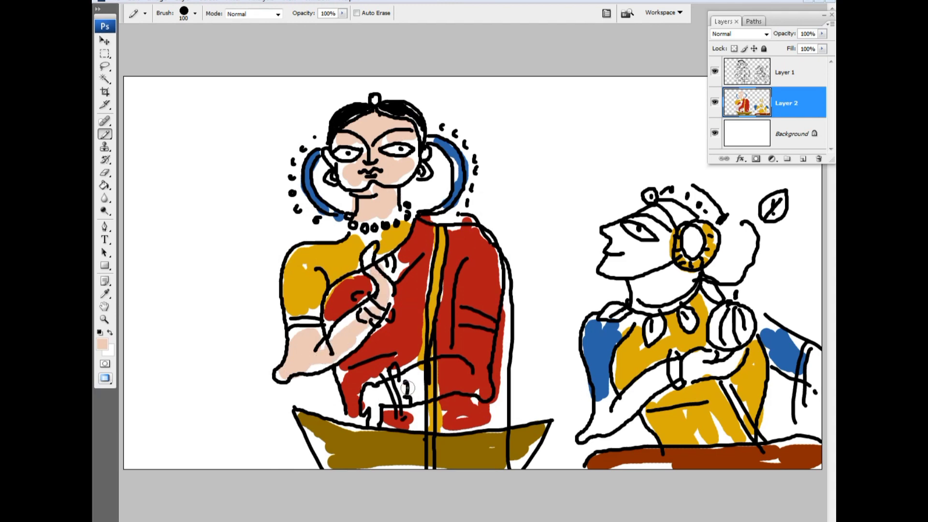
pyautogui.moveTo(407, 386); pyautogui.dragTo(375, 398)
pyautogui.moveTo(662, 263)
pyautogui.mouseDown()
pyautogui.moveTo(616, 239)
pyautogui.moveTo(657, 251)
pyautogui.moveTo(648, 212)
pyautogui.moveTo(660, 216)
pyautogui.mouseUp()
pyautogui.moveTo(633, 276)
pyautogui.mouseDown()
pyautogui.moveTo(615, 272)
pyautogui.moveTo(650, 278)
pyautogui.moveTo(665, 293)
pyautogui.moveTo(676, 273)
pyautogui.mouseUp()
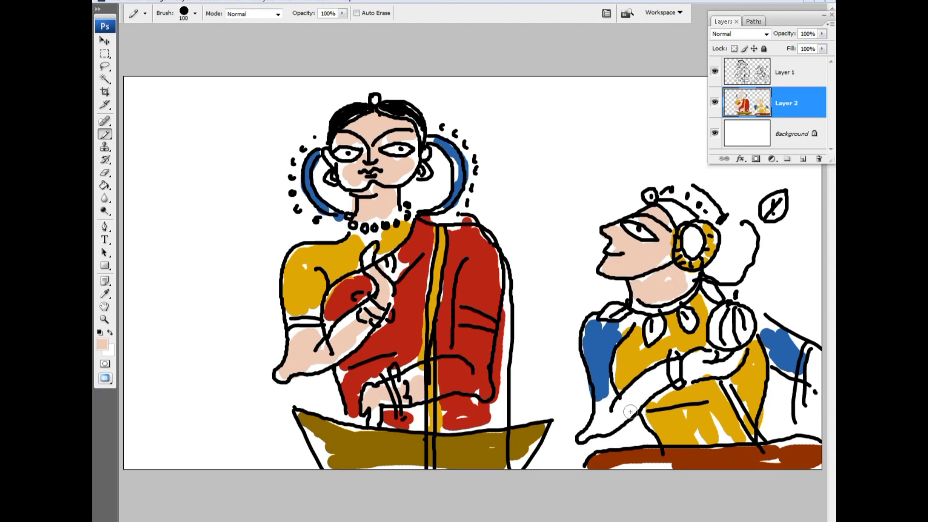
# - Paint the right figure's arms peach, then fill its hair bun black and the top-right leaf gold
pyautogui.moveTo(631, 412)
pyautogui.mouseDown()
pyautogui.moveTo(670, 370)
pyautogui.moveTo(598, 428)
pyautogui.moveTo(713, 382)
pyautogui.moveTo(702, 354)
pyautogui.moveTo(716, 367)
pyautogui.mouseUp()
pyautogui.moveTo(807, 355); pyautogui.dragTo(814, 370)
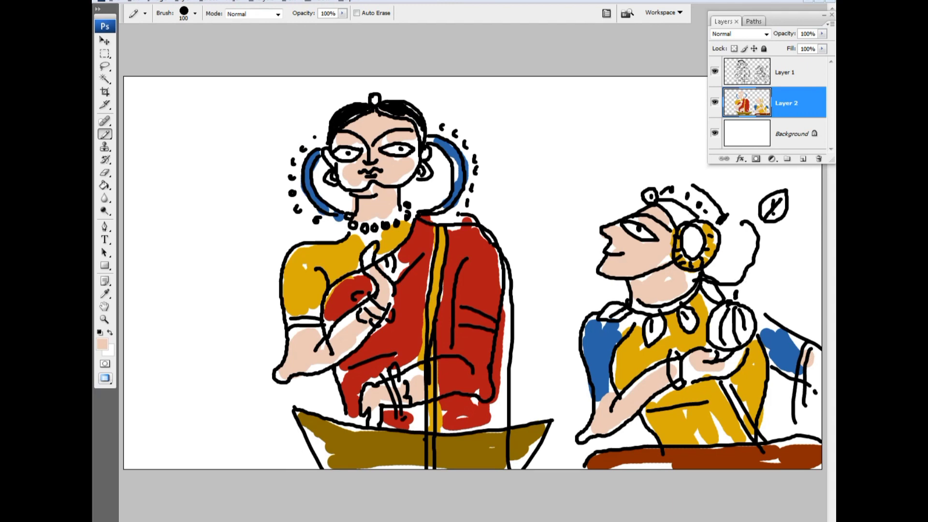
pyautogui.moveTo(674, 207)
pyautogui.mouseDown()
pyautogui.moveTo(685, 216)
pyautogui.moveTo(671, 209)
pyautogui.mouseUp()
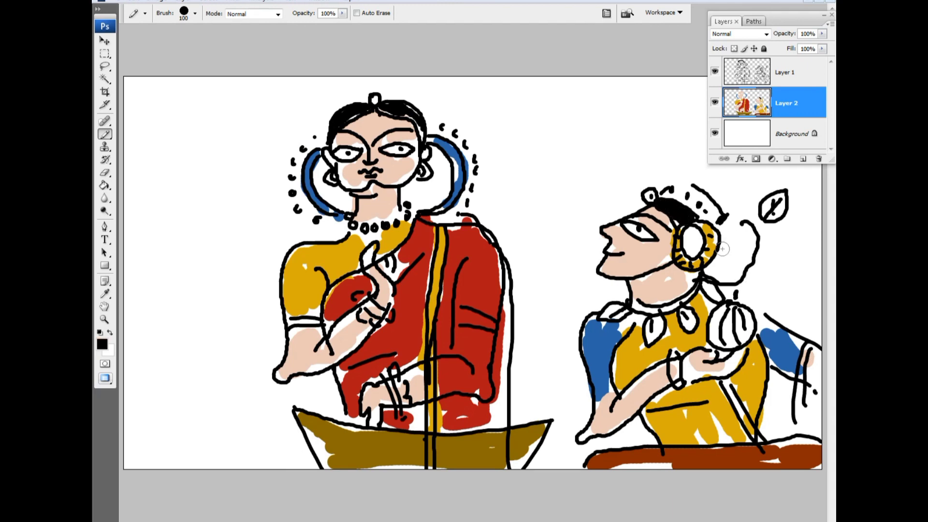
pyautogui.moveTo(725, 243)
pyautogui.mouseDown()
pyautogui.moveTo(727, 229)
pyautogui.moveTo(745, 261)
pyautogui.moveTo(723, 271)
pyautogui.moveTo(742, 234)
pyautogui.moveTo(731, 253)
pyautogui.mouseUp()
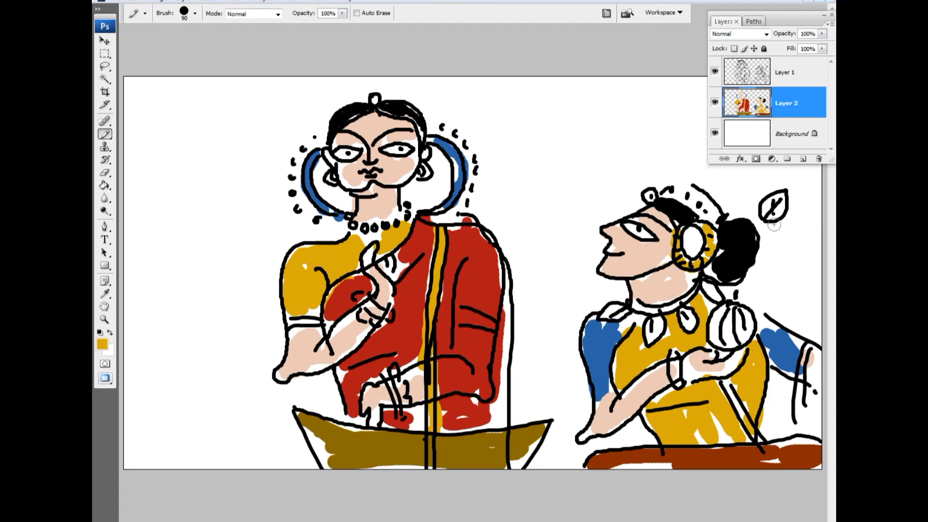
pyautogui.moveTo(774, 225); pyautogui.dragTo(775, 202)
# - Choose green and paint the necklace leaf pendant and the woman's wrist bangle
pyautogui.press('i')
pyautogui.click(102, 344)
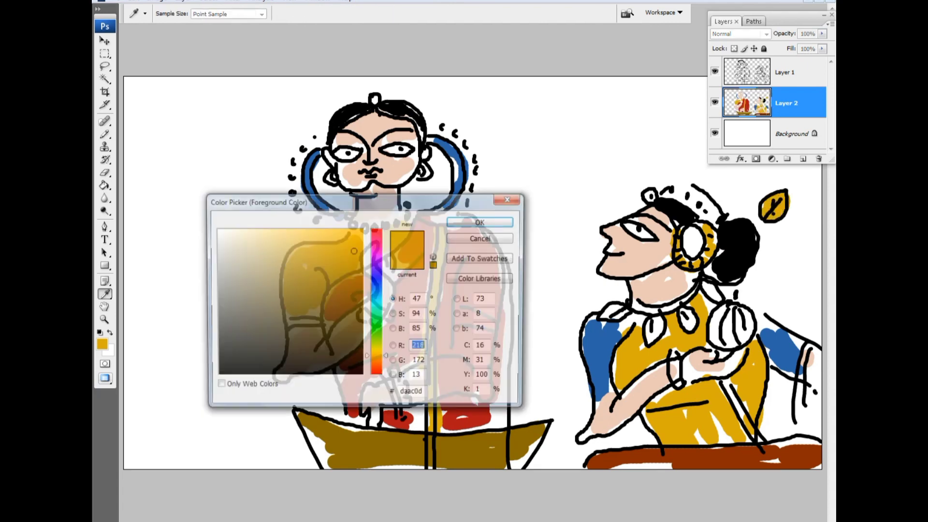
pyautogui.write('5276')
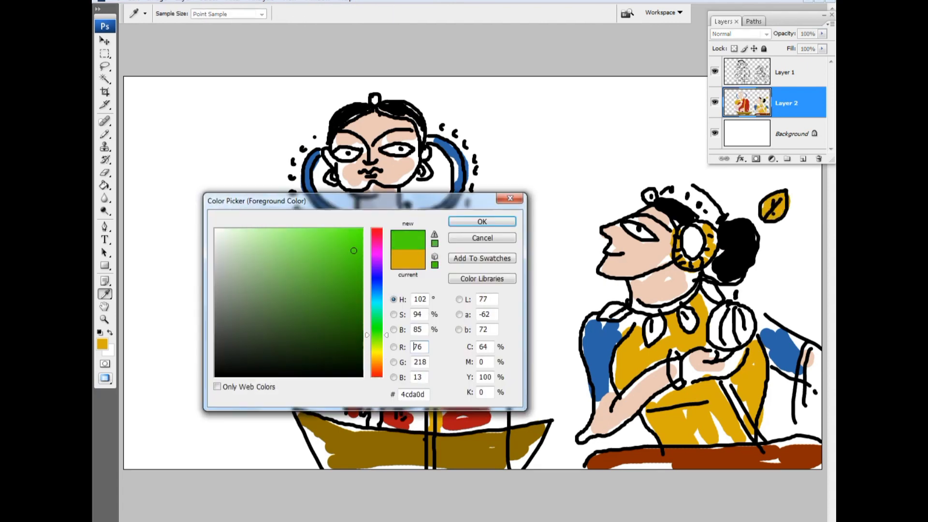
pyautogui.press('Return')
pyautogui.press('b')
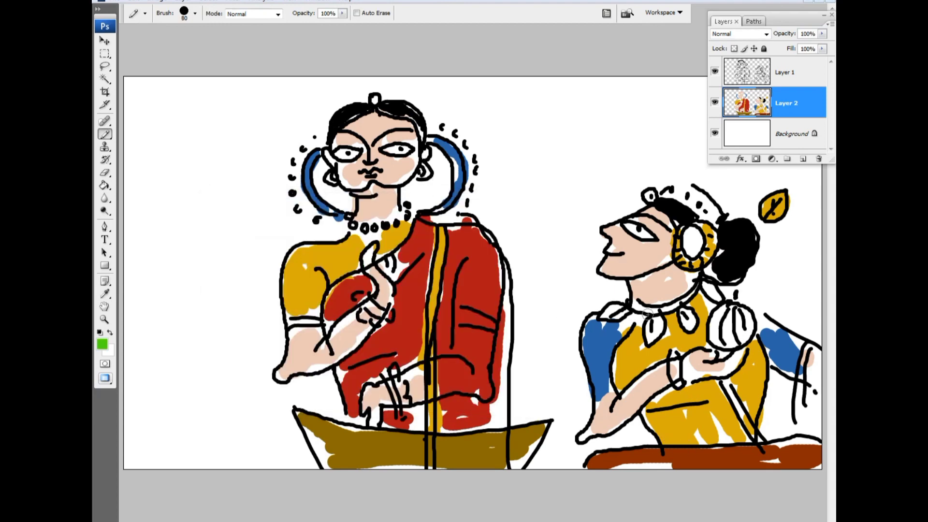
pyautogui.moveTo(647, 332)
pyautogui.mouseDown()
pyautogui.moveTo(659, 319)
pyautogui.moveTo(628, 307)
pyautogui.mouseUp()
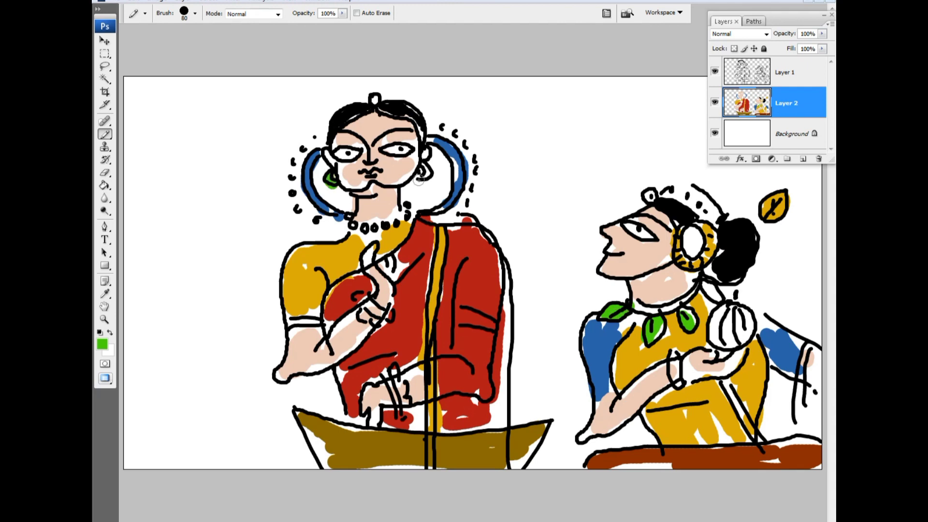
pyautogui.moveTo(361, 299); pyautogui.dragTo(382, 315)
# - Paint the woman's hand and right figure's bracelet green, the fruit red, and add a layer beneath
pyautogui.moveTo(386, 374); pyautogui.dragTo(398, 397)
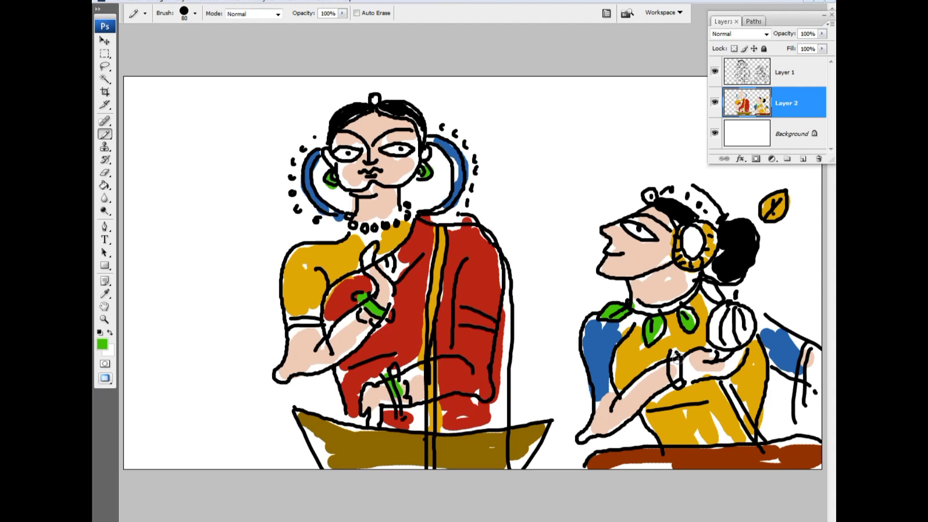
pyautogui.moveTo(678, 358); pyautogui.dragTo(677, 377)
pyautogui.moveTo(744, 328); pyautogui.dragTo(744, 326)
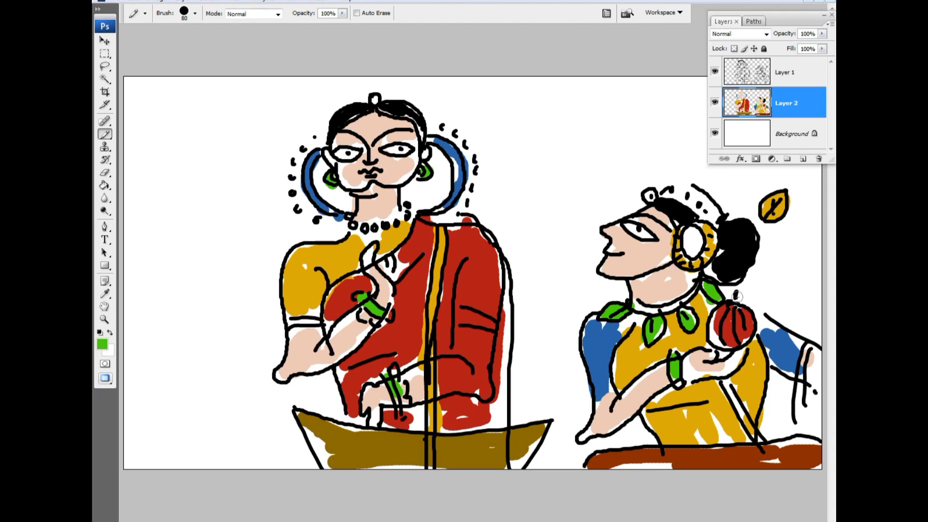
pyautogui.keyDown('ctrl'); pyautogui.click(803, 159); pyautogui.keyUp('ctrl')
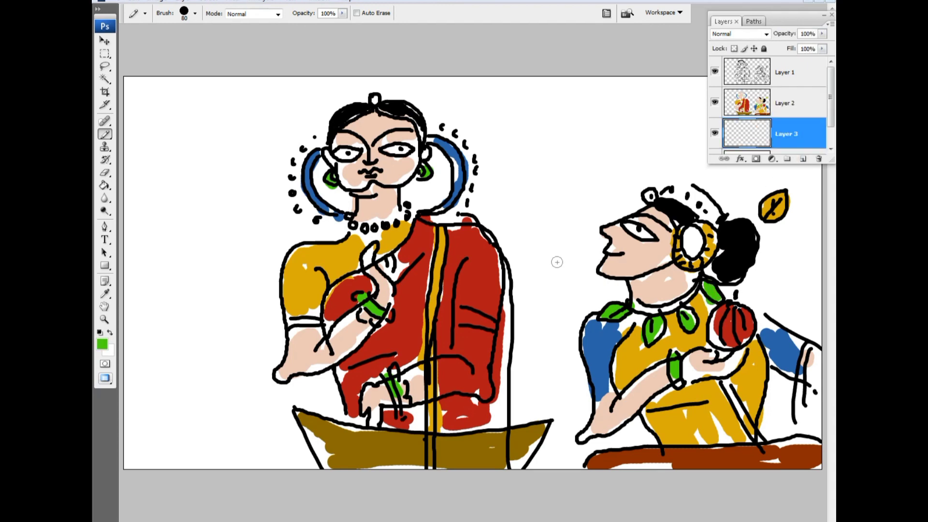
# - Choose a pale light-blue foreground colour in the Color Picker
pyautogui.press('i')
pyautogui.click(102, 344)
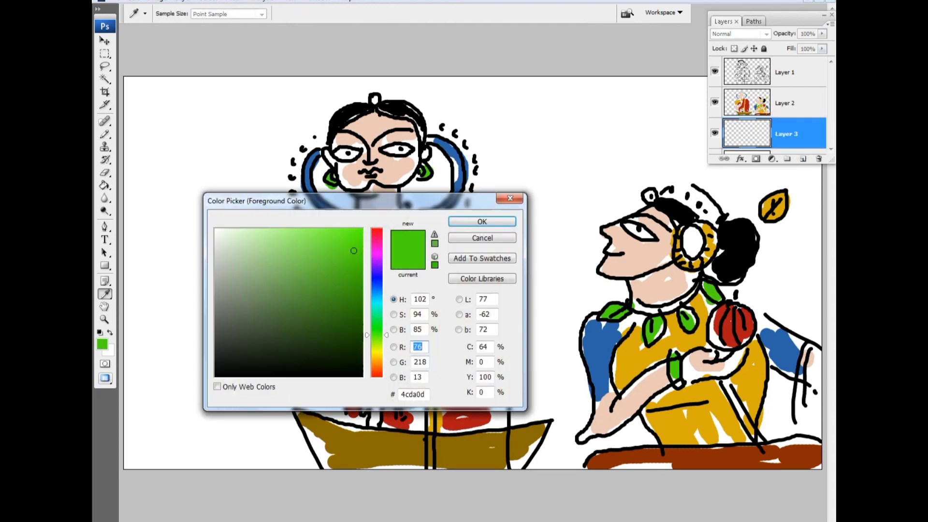
pyautogui.write('134')
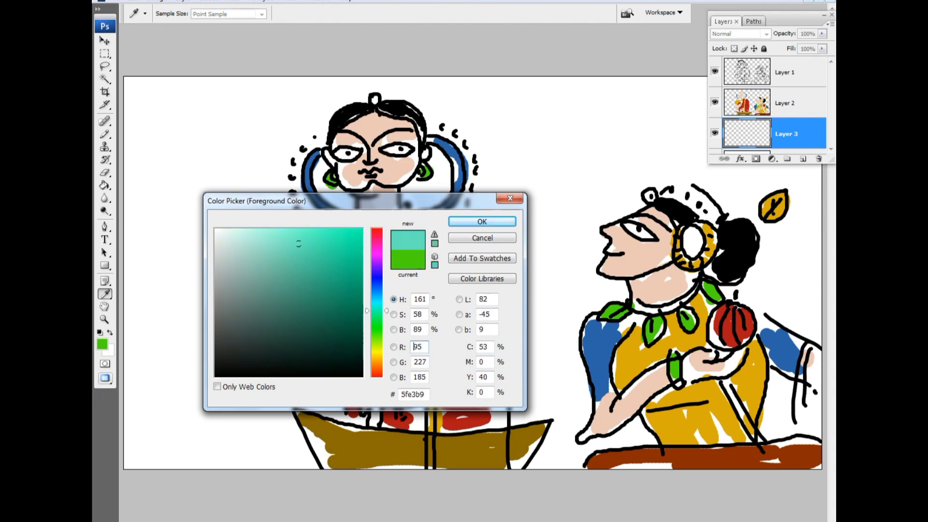
pyautogui.click(377, 304)
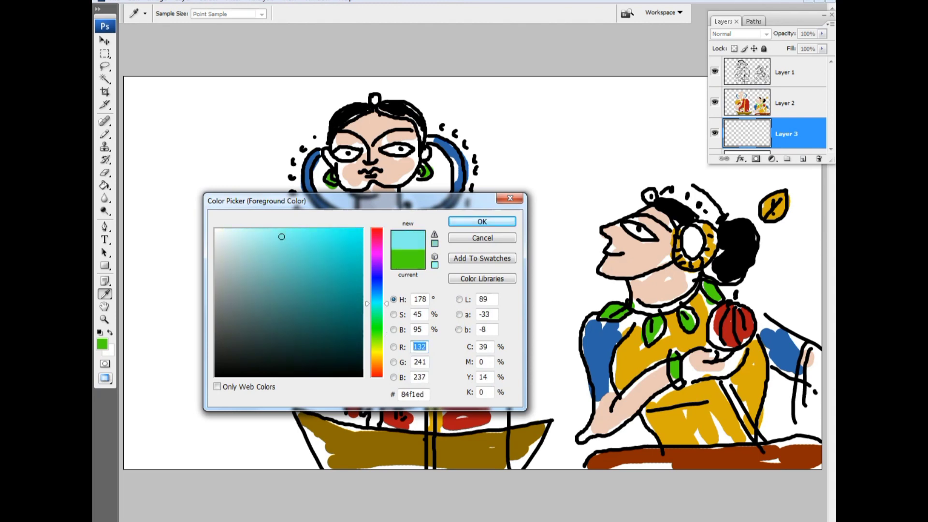
pyautogui.click(257, 254)
pyautogui.click(482, 222)
pyautogui.press('b')
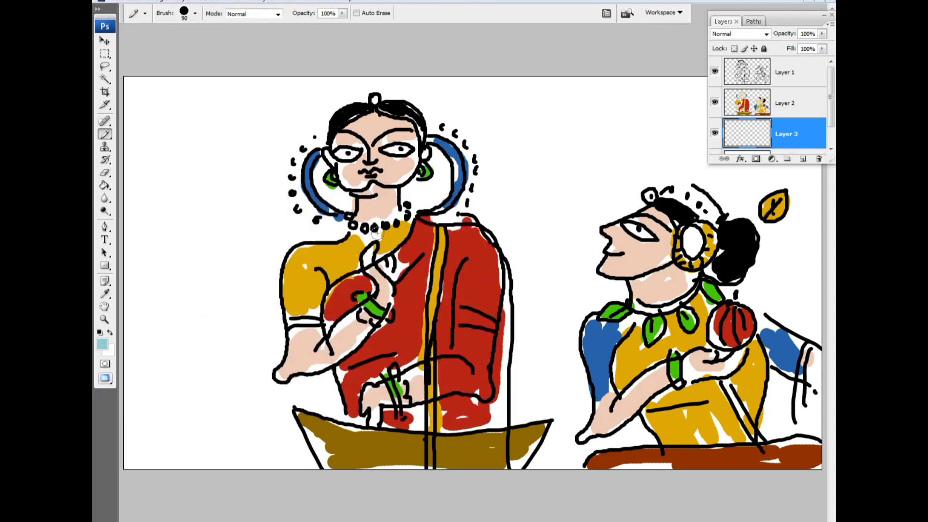
# - Paint the left background light blue around the woman, from top-left down to the boat
pyautogui.press(']')
pyautogui.press(']')
pyautogui.press(']')
pyautogui.moveTo(161, 97)
pyautogui.mouseDown()
pyautogui.moveTo(213, 97)
pyautogui.moveTo(209, 195)
pyautogui.mouseUp()
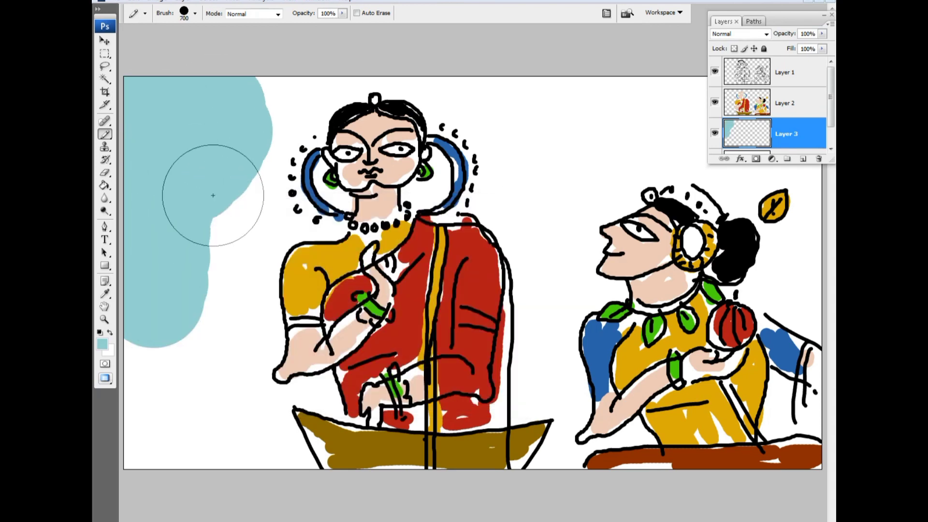
pyautogui.press('[')
pyautogui.press('[')
pyautogui.press('[')
pyautogui.moveTo(245, 162)
pyautogui.mouseDown()
pyautogui.moveTo(290, 98)
pyautogui.moveTo(271, 160)
pyautogui.mouseUp()
pyautogui.moveTo(256, 194)
pyautogui.mouseDown()
pyautogui.moveTo(286, 217)
pyautogui.moveTo(271, 242)
pyautogui.moveTo(270, 166)
pyautogui.moveTo(145, 321)
pyautogui.moveTo(244, 285)
pyautogui.mouseUp()
pyautogui.moveTo(261, 237)
pyautogui.mouseDown()
pyautogui.moveTo(238, 428)
pyautogui.moveTo(197, 483)
pyautogui.moveTo(173, 464)
pyautogui.mouseUp()
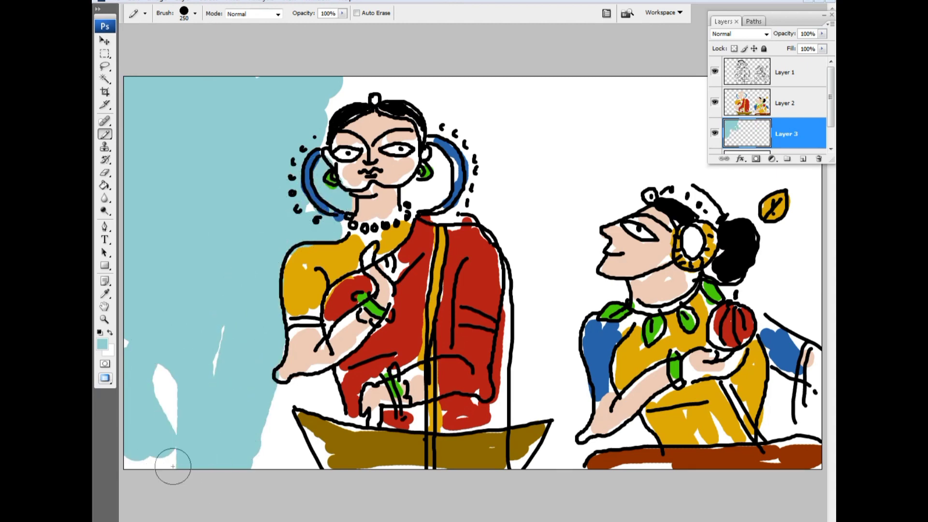
pyautogui.press('[')
pyautogui.press('[')
pyautogui.press('[')
pyautogui.moveTo(286, 390)
pyautogui.mouseDown()
pyautogui.moveTo(296, 385)
pyautogui.moveTo(287, 463)
pyautogui.mouseUp()
# - Fill the top and right background around the second figure light blue, then add Layer 4
pyautogui.moveTo(513, 89)
pyautogui.mouseDown()
pyautogui.moveTo(532, 97)
pyautogui.moveTo(701, 87)
pyautogui.moveTo(604, 121)
pyautogui.moveTo(798, 166)
pyautogui.moveTo(639, 171)
pyautogui.moveTo(715, 193)
pyautogui.moveTo(774, 174)
pyautogui.moveTo(815, 243)
pyautogui.moveTo(799, 232)
pyautogui.moveTo(774, 256)
pyautogui.moveTo(770, 286)
pyautogui.moveTo(815, 273)
pyautogui.mouseUp()
pyautogui.click(776, 389)
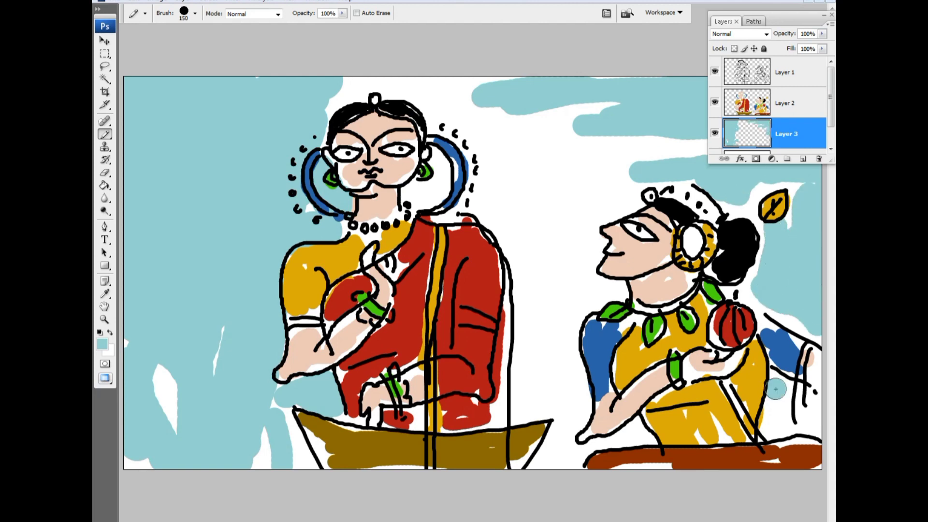
pyautogui.moveTo(811, 392)
pyautogui.mouseDown()
pyautogui.moveTo(784, 421)
pyautogui.moveTo(817, 401)
pyautogui.mouseUp()
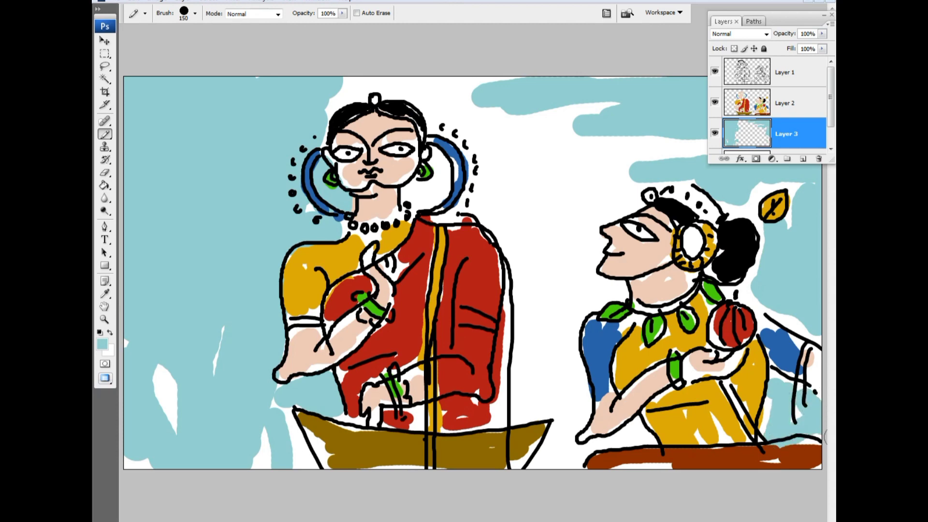
pyautogui.moveTo(564, 161); pyautogui.dragTo(597, 107)
pyautogui.press(']')
pyautogui.press(']')
pyautogui.moveTo(561, 190)
pyautogui.mouseDown()
pyautogui.moveTo(672, 139)
pyautogui.moveTo(601, 215)
pyautogui.moveTo(595, 155)
pyautogui.moveTo(518, 140)
pyautogui.moveTo(415, 79)
pyautogui.moveTo(511, 129)
pyautogui.moveTo(513, 215)
pyautogui.moveTo(545, 265)
pyautogui.moveTo(576, 222)
pyautogui.moveTo(523, 211)
pyautogui.moveTo(532, 357)
pyautogui.moveTo(553, 327)
pyautogui.moveTo(570, 459)
pyautogui.moveTo(700, 340)
pyautogui.mouseUp()
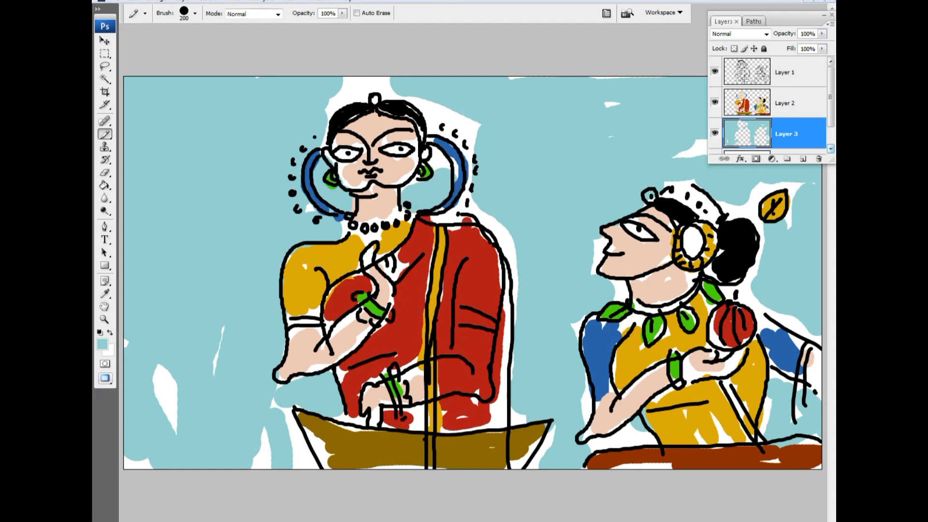
pyautogui.click(803, 159)
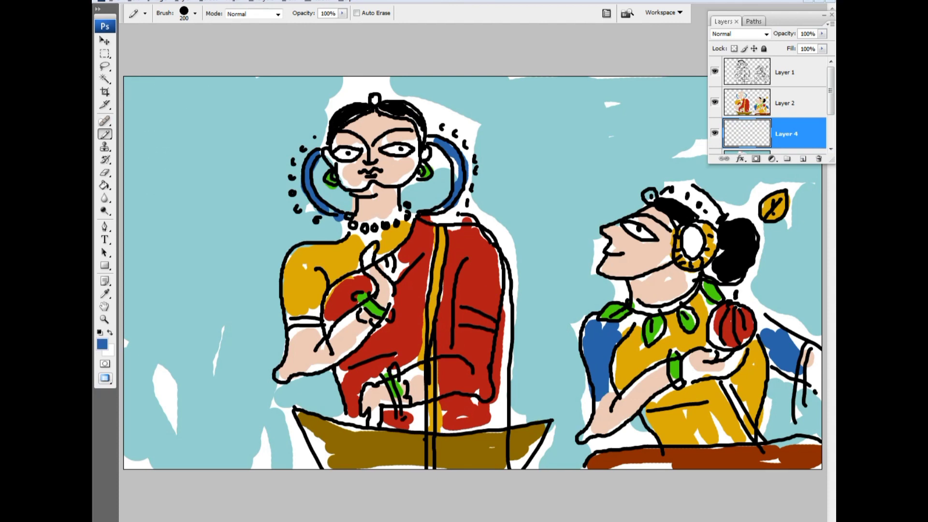
# - Try painting darker teal in the upper-left corner, then undo it
pyautogui.press('i')
pyautogui.click(102, 344)
pyautogui.moveTo(257, 253); pyautogui.dragTo(260, 283)
pyautogui.press('Return')
pyautogui.press('b')
pyautogui.moveTo(137, 63)
pyautogui.mouseDown()
pyautogui.moveTo(138, 227)
pyautogui.moveTo(165, 77)
pyautogui.moveTo(198, 80)
pyautogui.mouseUp()
pyautogui.moveTo(263, 37)
pyautogui.mouseDown()
pyautogui.moveTo(224, 128)
pyautogui.moveTo(182, 155)
pyautogui.mouseUp()
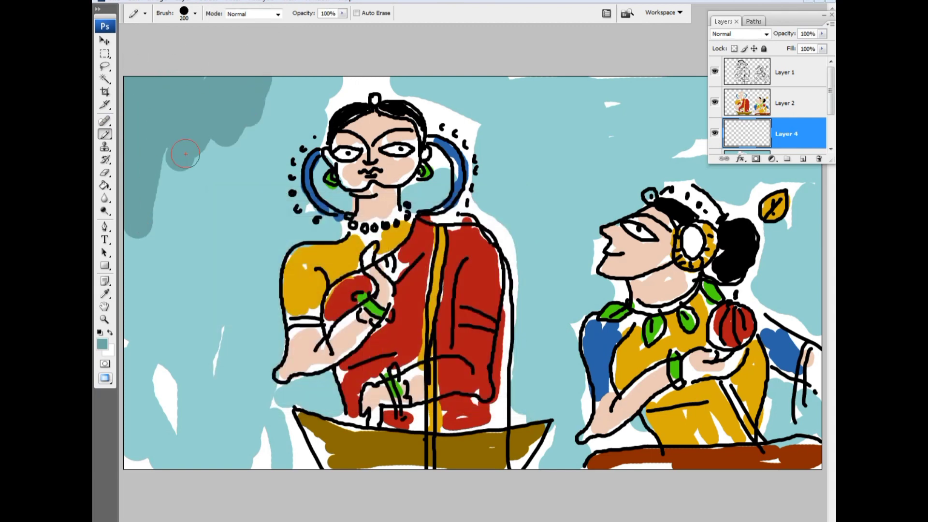
pyautogui.hotkey('ctrl', 'z')
# - Sample the sleeve blue and stamp large and medium blue dots across the background
pyautogui.keyDown('alt'); pyautogui.click(591, 319); pyautogui.keyUp('alt')
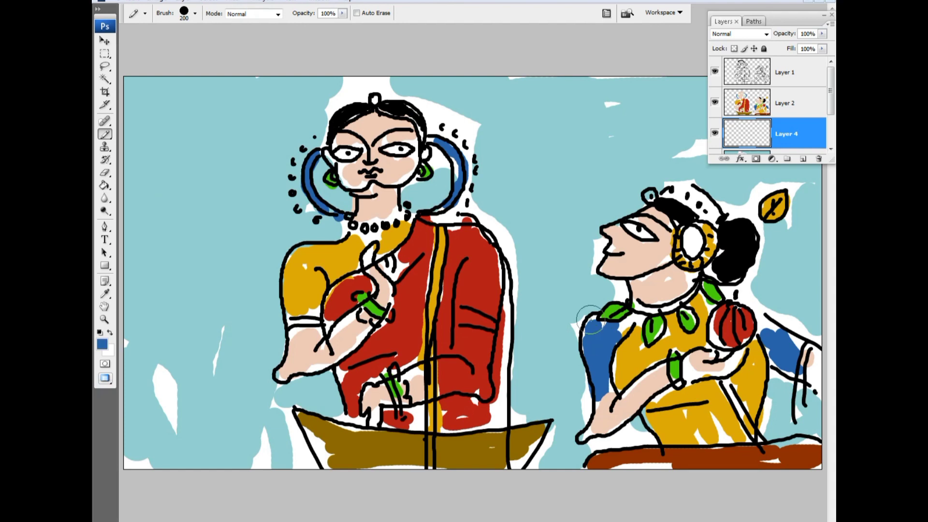
pyautogui.press(']')
pyautogui.press(']')
pyautogui.press(']')
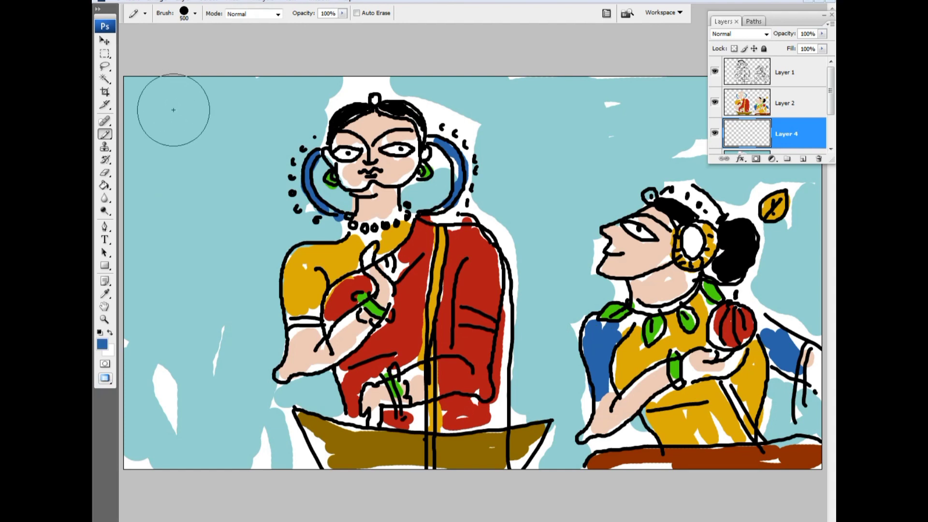
pyautogui.press(']')
pyautogui.click(169, 97)
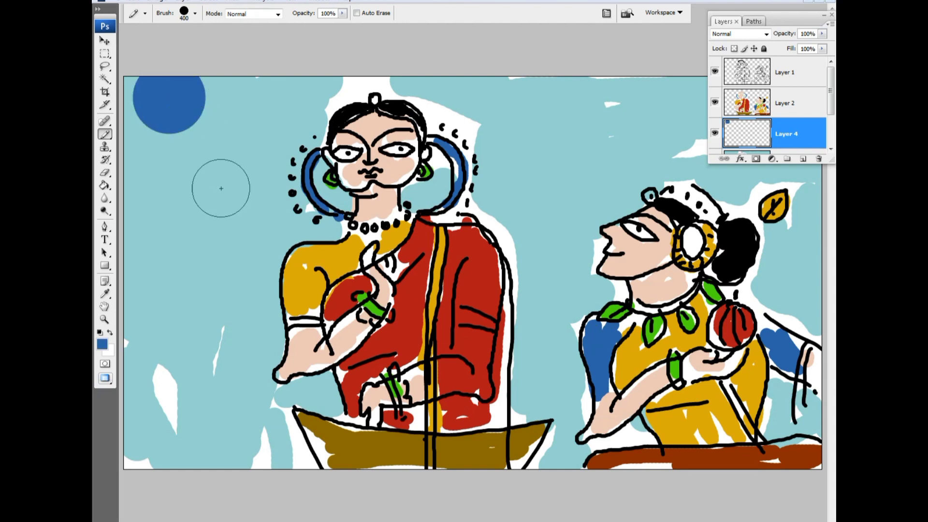
pyautogui.press('[')
pyautogui.press('[')
pyautogui.click(215, 209)
pyautogui.click(143, 306)
pyautogui.click(285, 99)
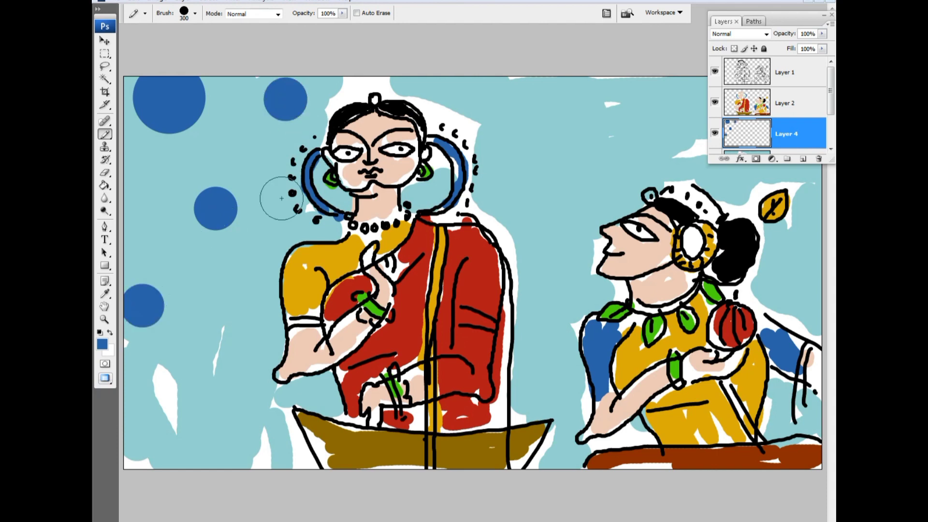
pyautogui.click(228, 386)
pyautogui.press(']')
pyautogui.press(']')
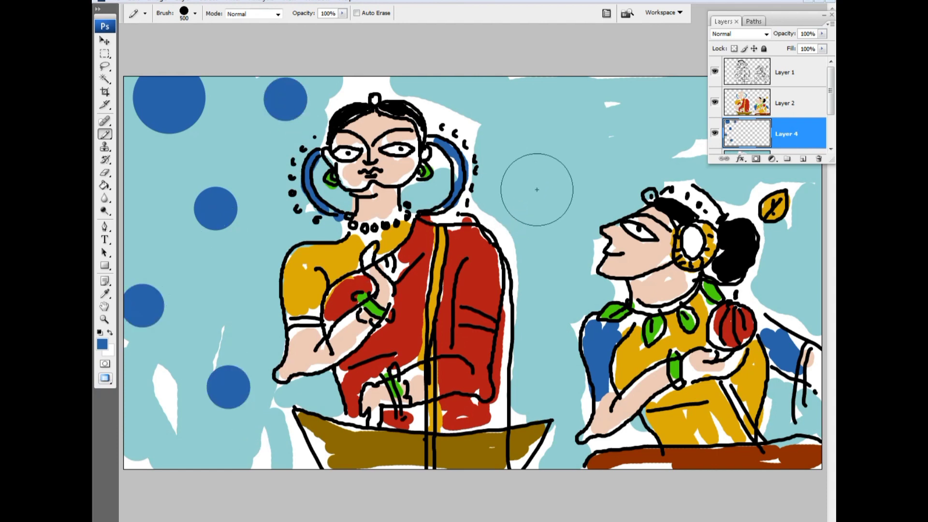
pyautogui.click(540, 188)
pyautogui.click(649, 66)
pyautogui.click(825, 265)
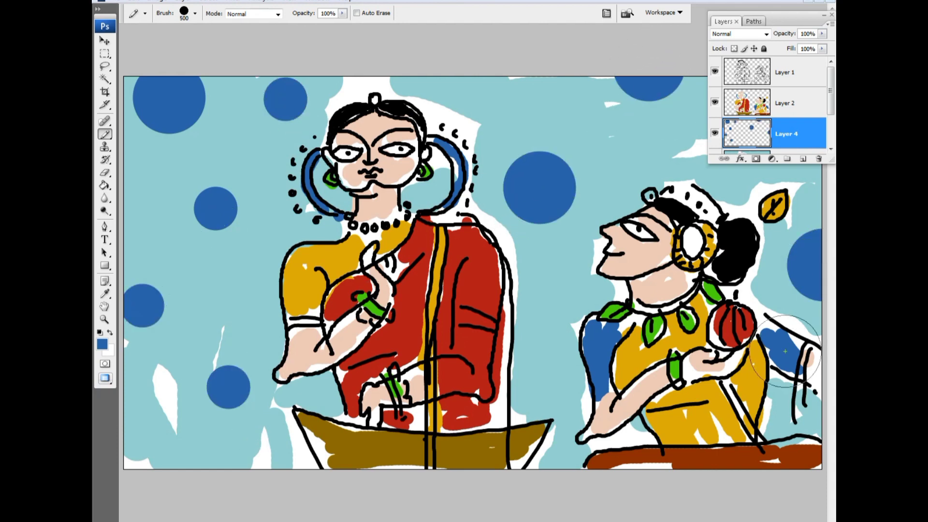
# - Sample green from the drawing and stamp eight medium green dots around both figures
pyautogui.keyDown('alt'); pyautogui.click(711, 292); pyautogui.keyUp('alt')
pyautogui.press('[')
pyautogui.press('[')
pyautogui.press('[')
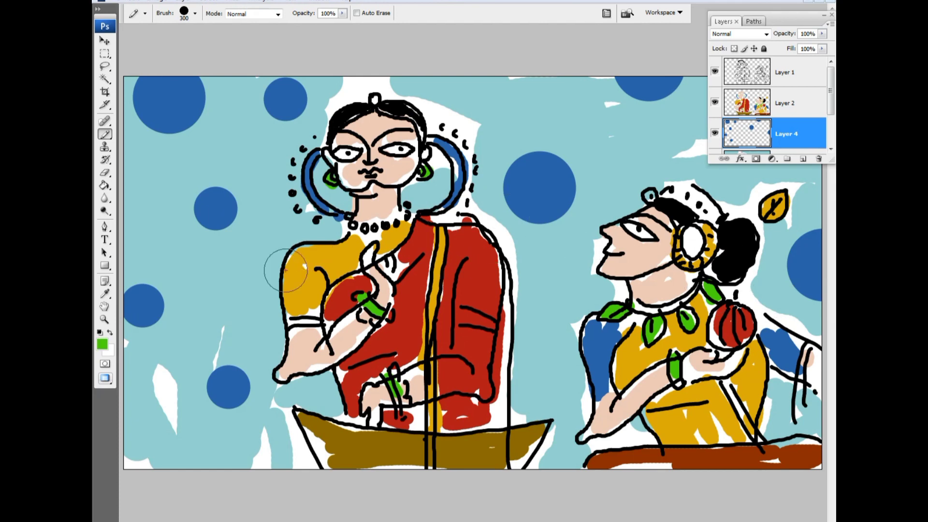
pyautogui.click(239, 281)
pyautogui.click(142, 192)
pyautogui.click(257, 142)
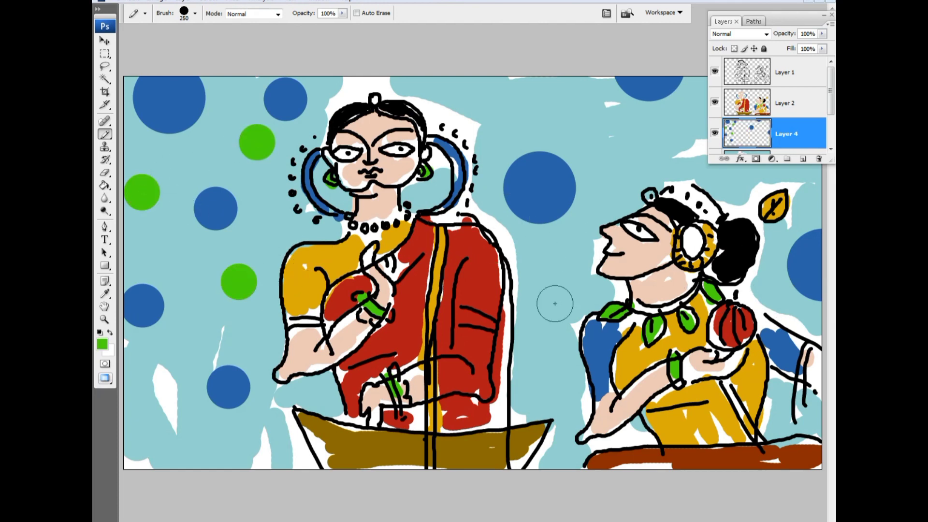
pyautogui.click(545, 111)
pyautogui.click(807, 179)
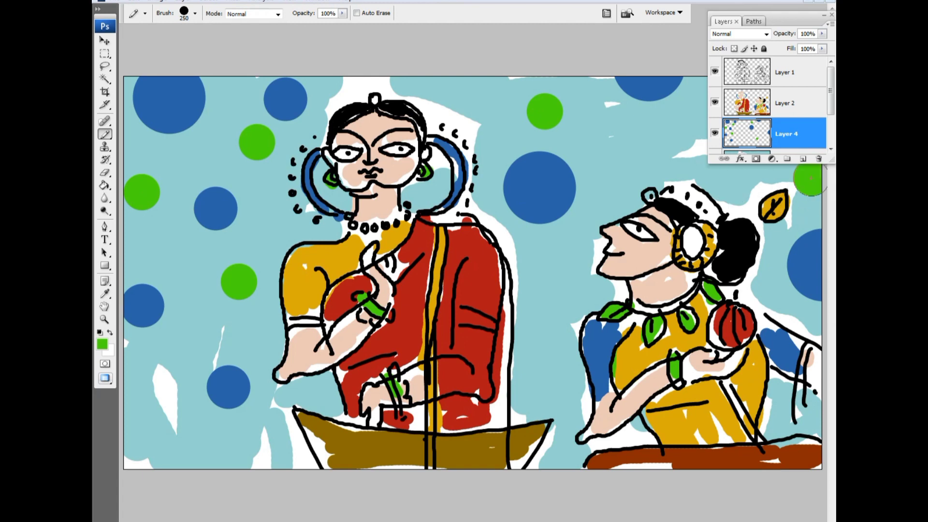
pyautogui.click(552, 392)
pyautogui.click(559, 470)
pyautogui.click(212, 467)
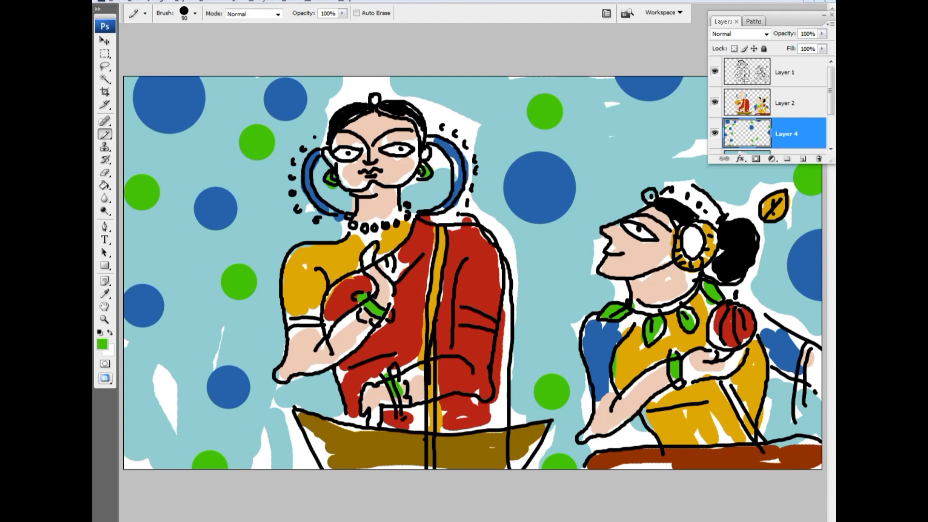
# - Add four small red dots at the lower left, centre, top centre and top right
pyautogui.click(158, 441)
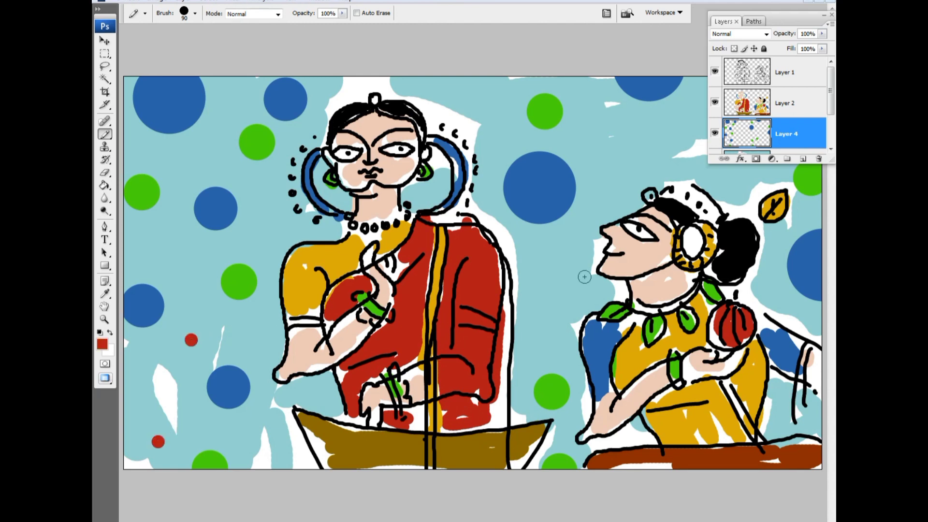
pyautogui.click(541, 287)
pyautogui.click(642, 146)
pyautogui.click(497, 96)
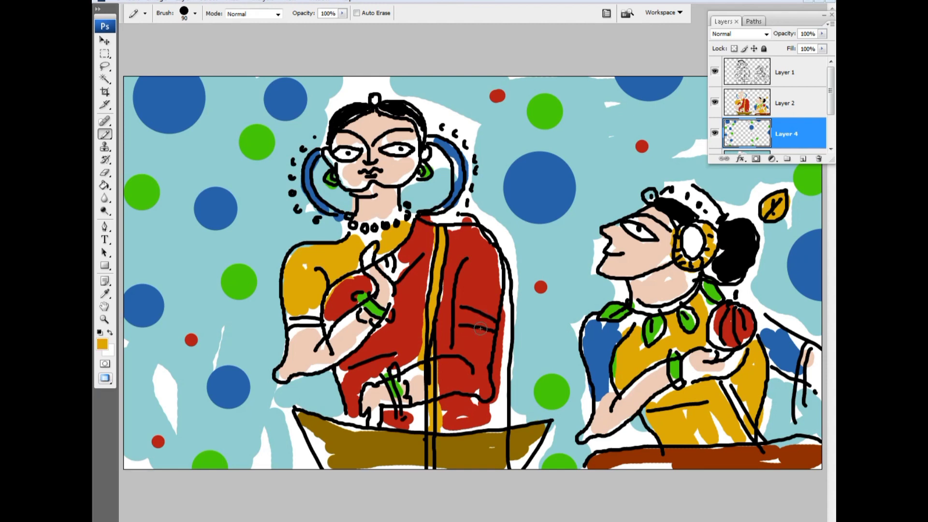
# - On the figures' layer, brush an orange band across the red sari, then hide all panels
pyautogui.hotkey('alt', ']')
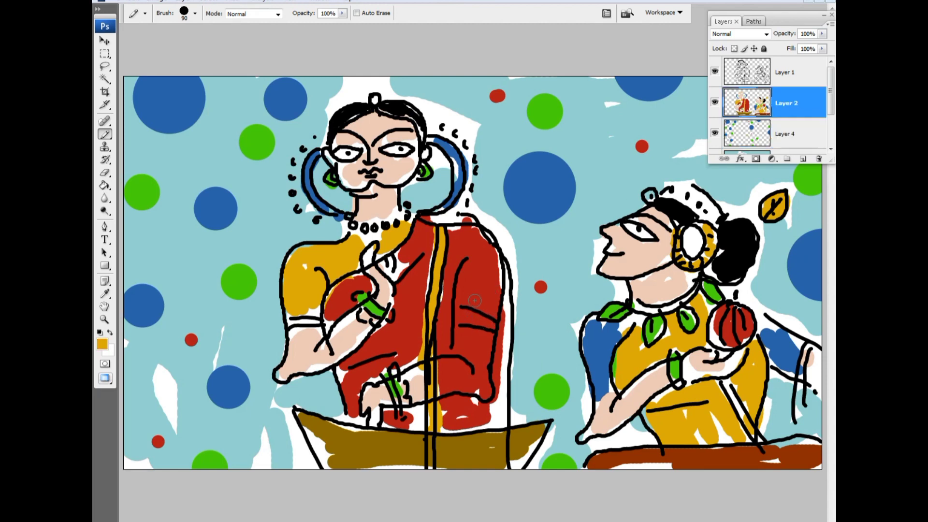
pyautogui.moveTo(463, 316); pyautogui.dragTo(489, 322)
pyautogui.press('Tab')
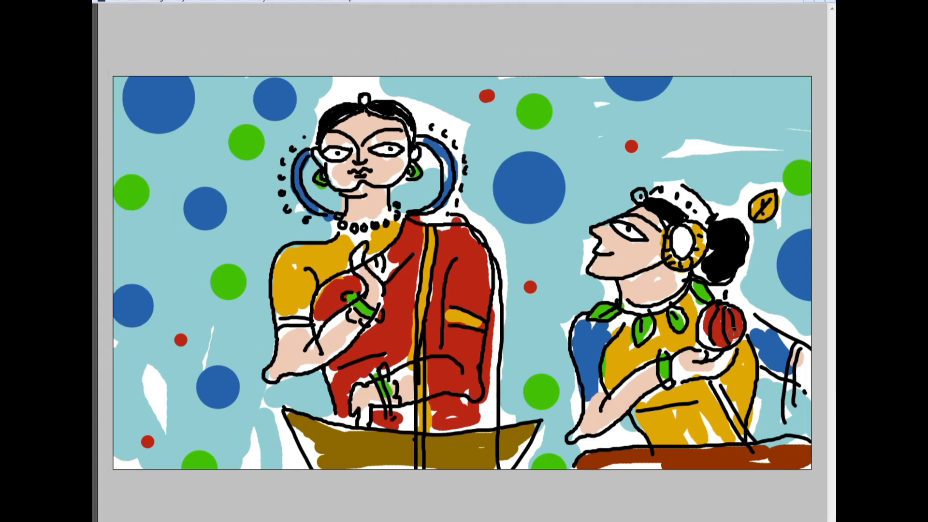